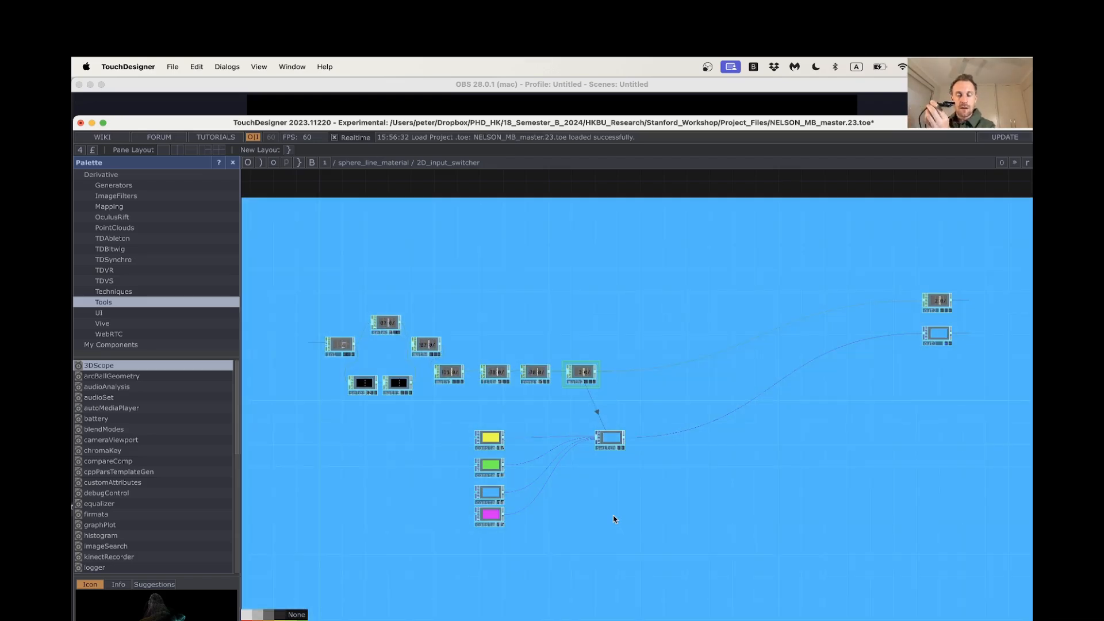
Examine how switch1 selects among the four constant colours in 2D_input_switcher, including its index expression and the math2 range settings
scroll(609, 423, "up", 3)
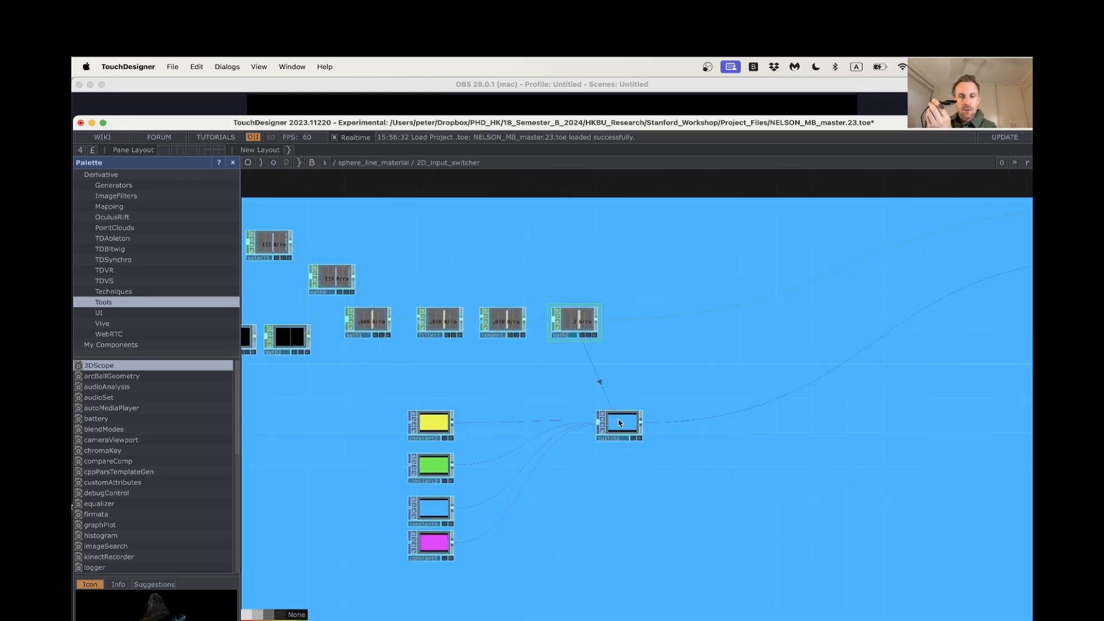
left_click(619, 423)
key("p")
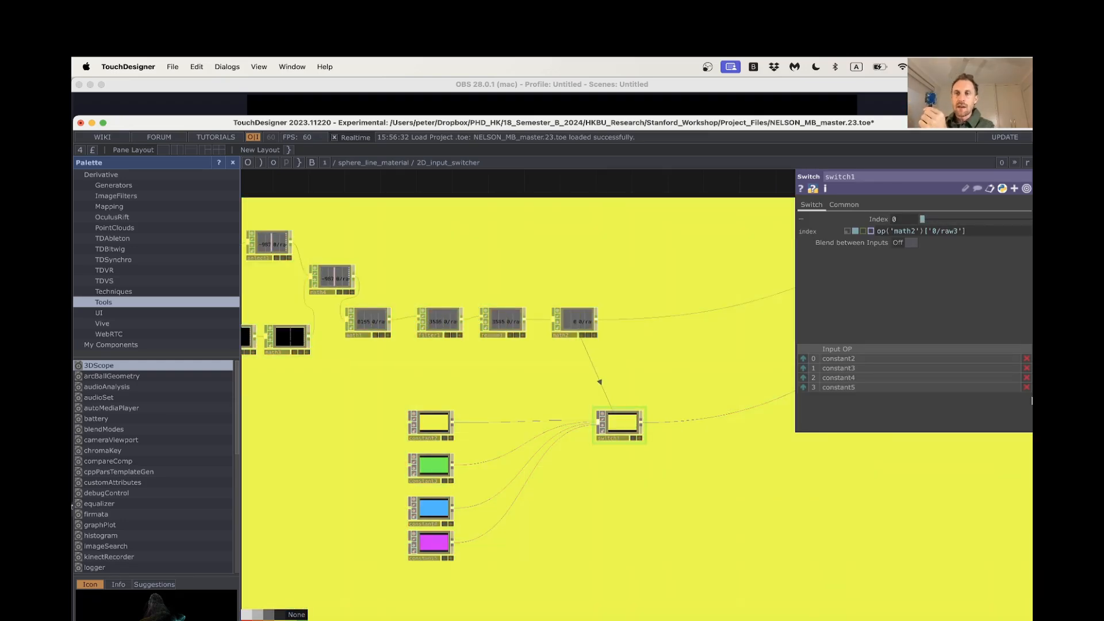
mouse_move(874, 218)
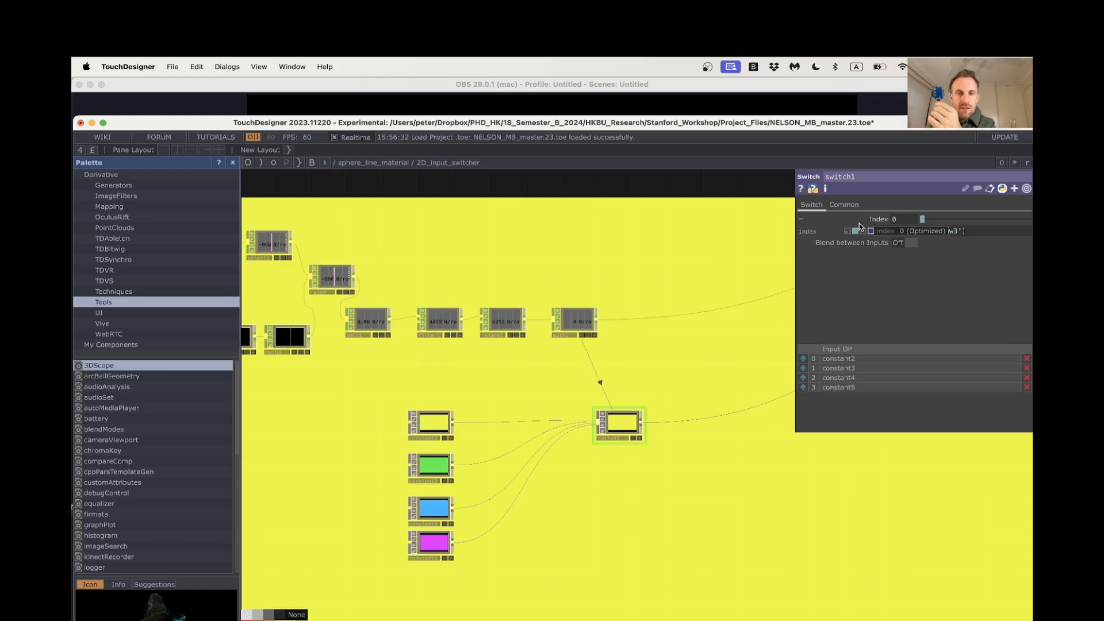
left_click_drag(530, 364, 581, 386)
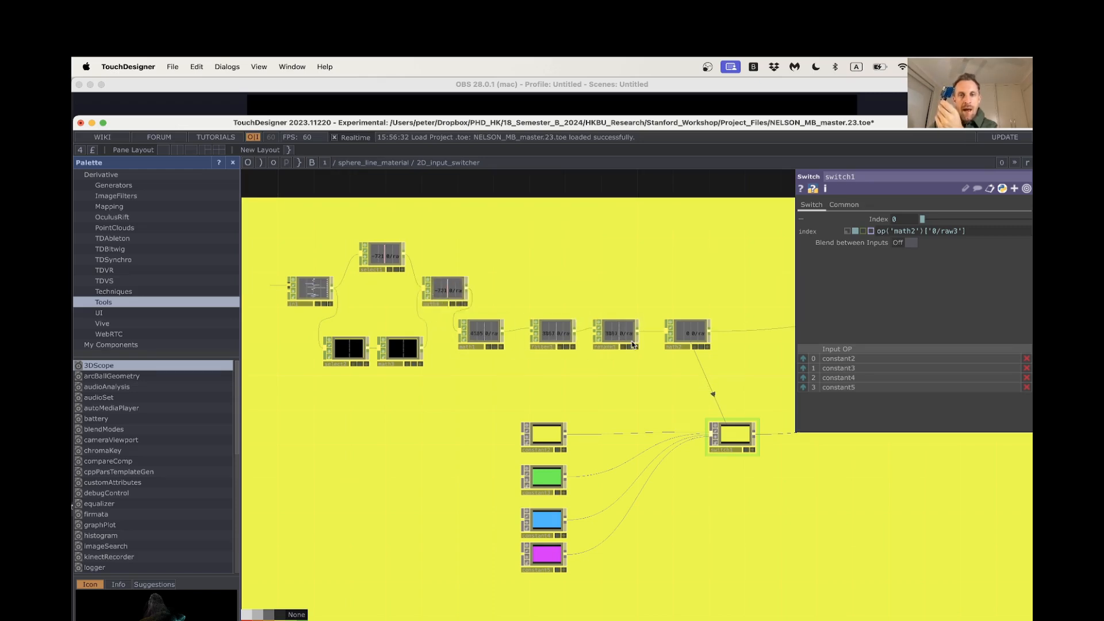
scroll(620, 347, "up", 3)
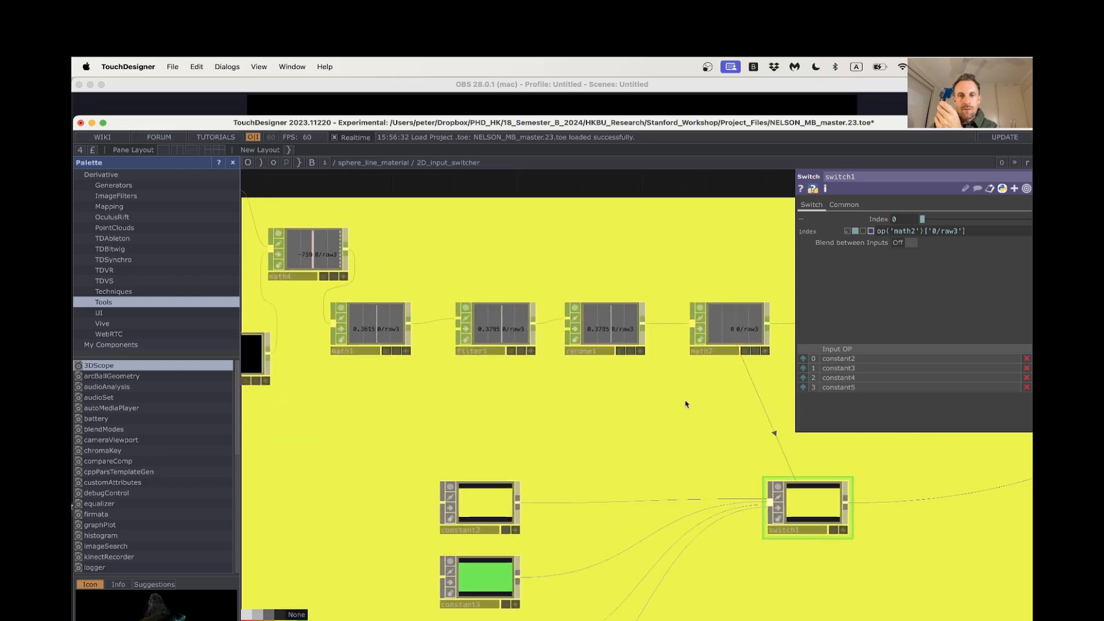
scroll(685, 401, "right", 3)
left_click(636, 326)
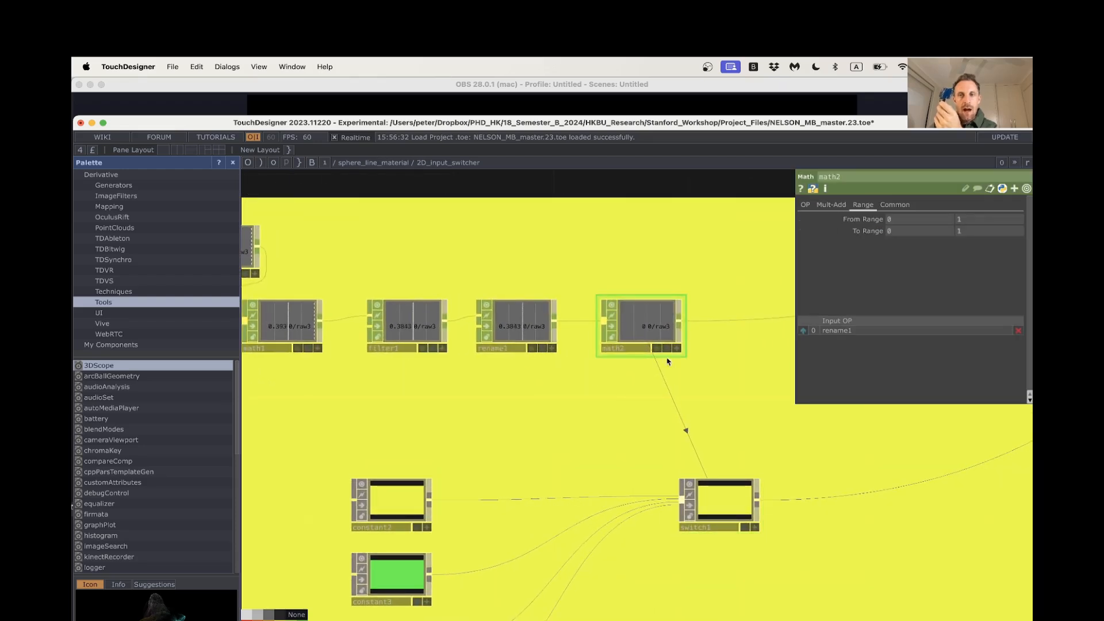
scroll(555, 441, "down", 3)
left_click_drag(700, 534, 700, 406)
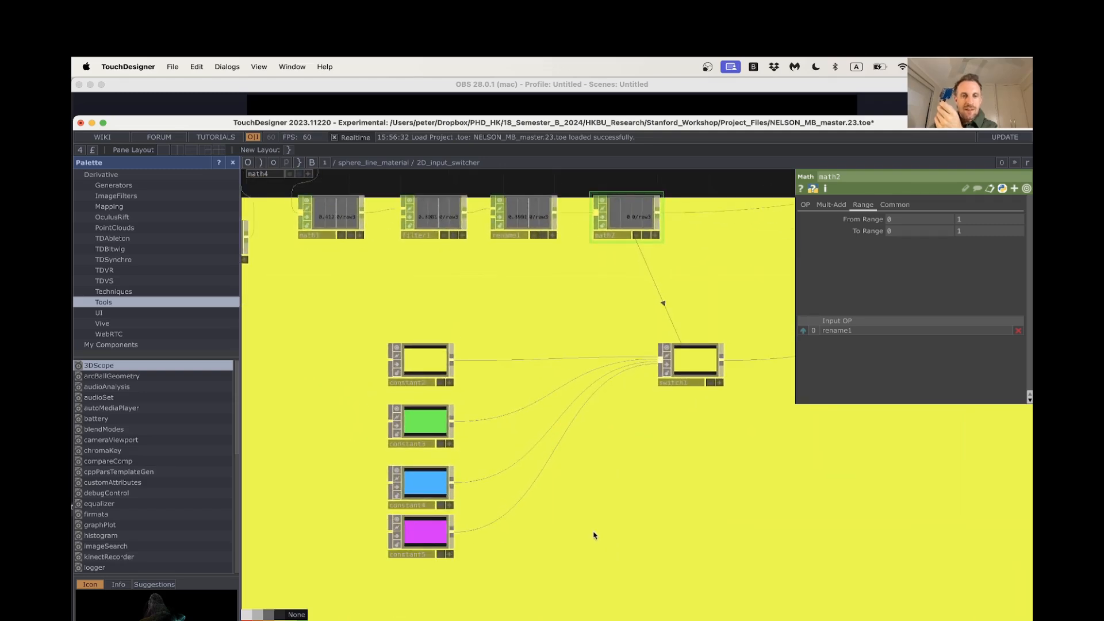
left_click_drag(594, 534, 617, 523)
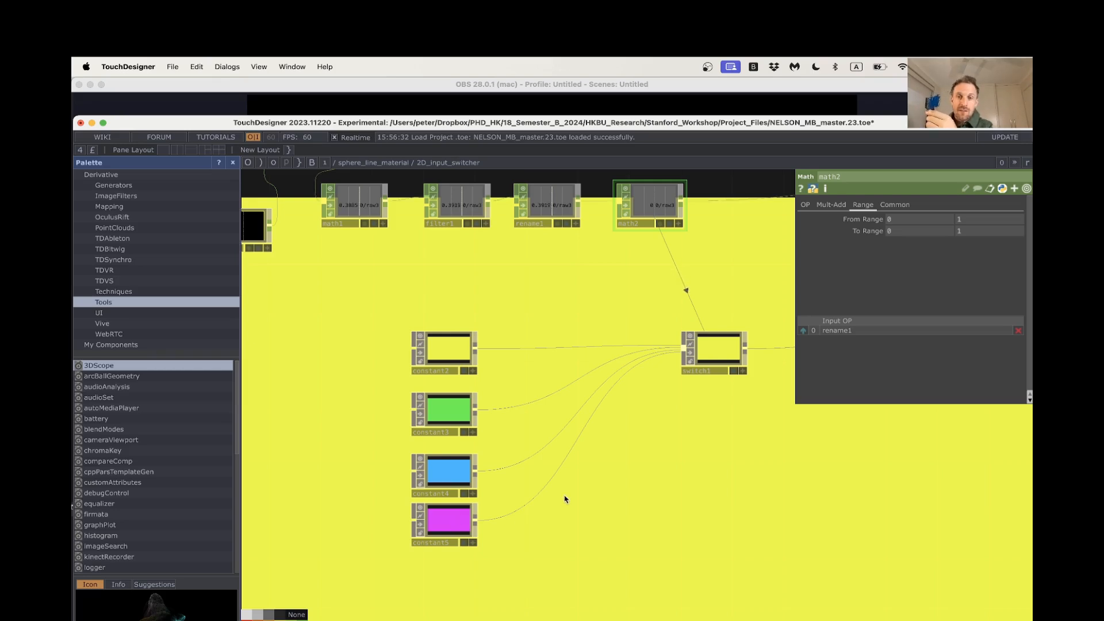
left_click(728, 360)
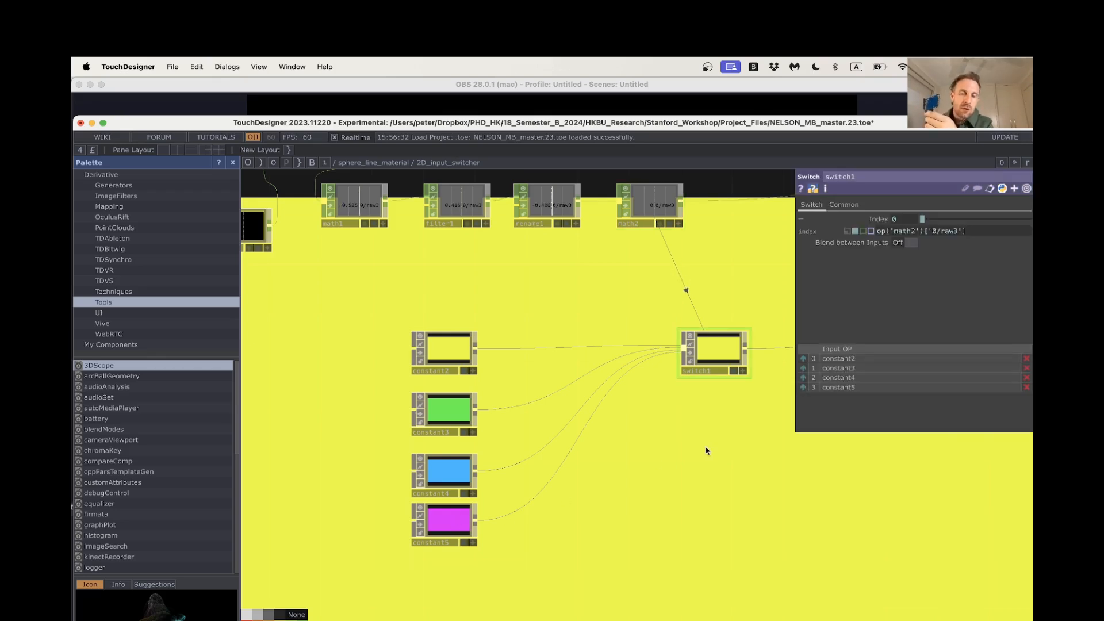
scroll(707, 451, "down", 1)
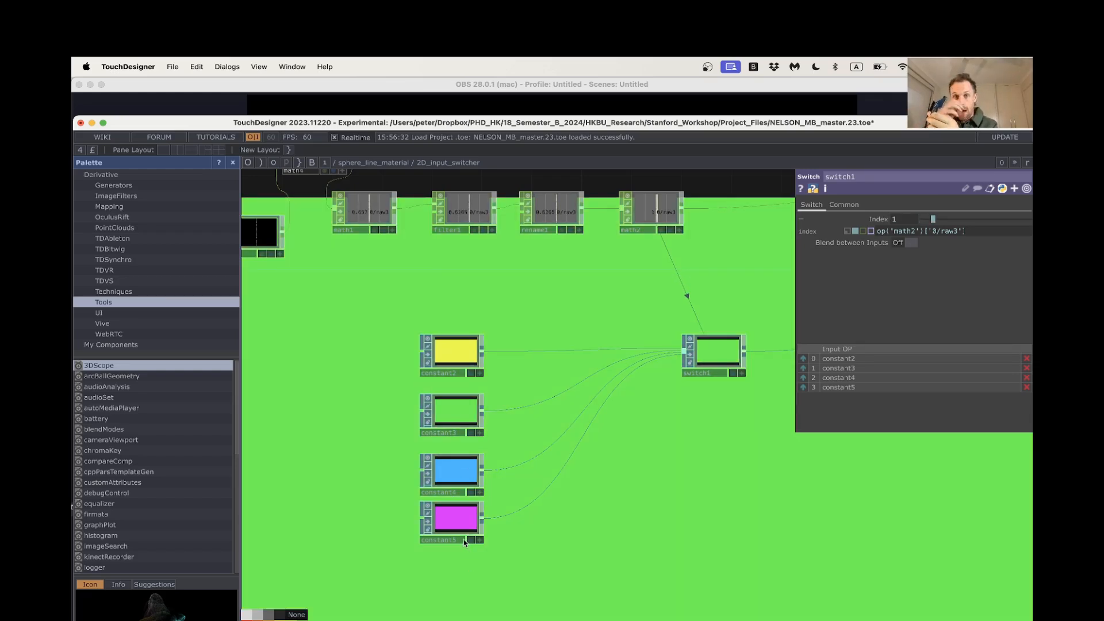
double_click(548, 126)
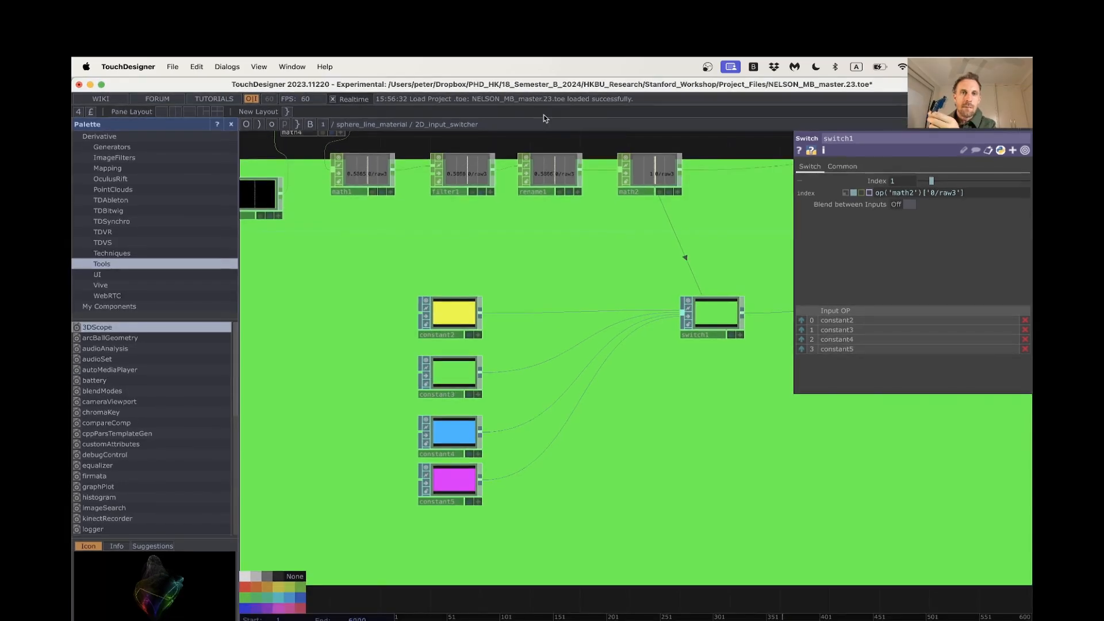
double_click(460, 85)
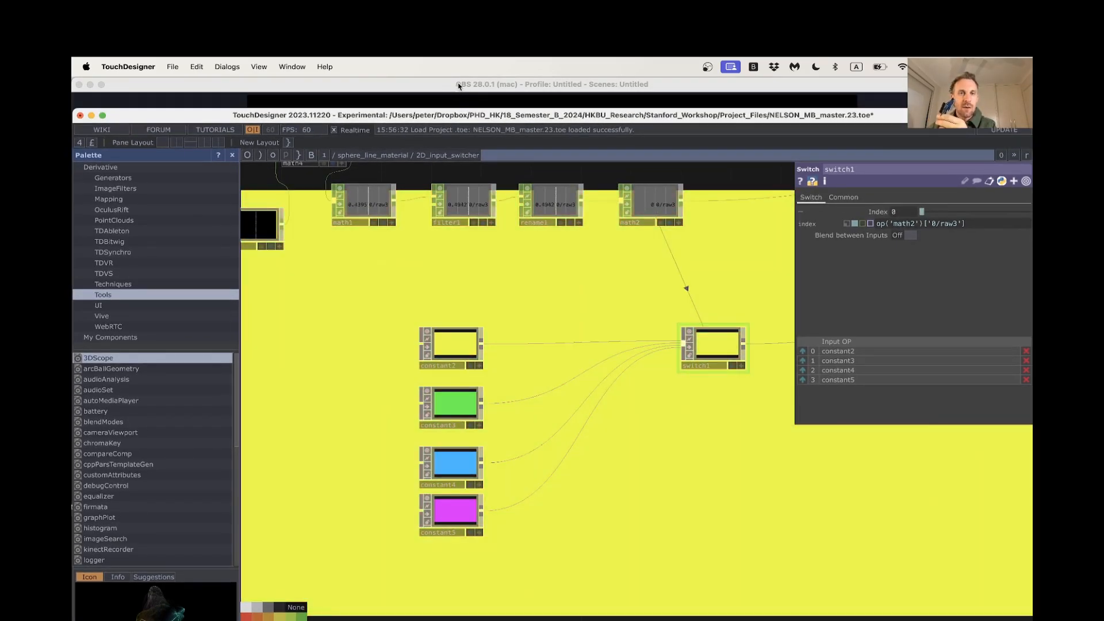
double_click(460, 119)
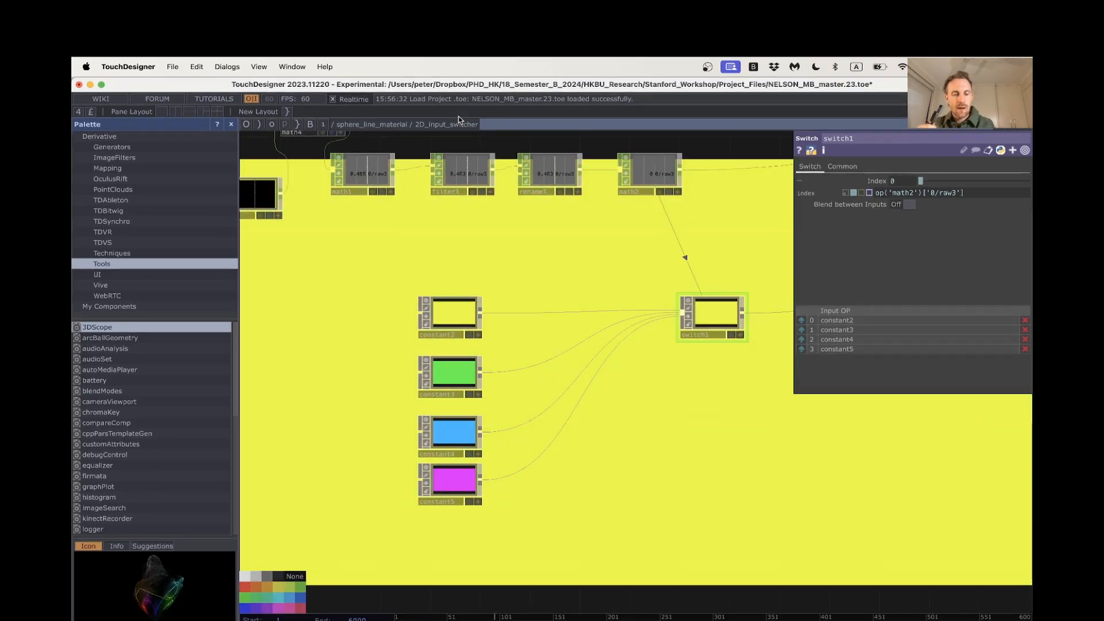
Switch to the workshop_demo_tutorial_1 project and delete all operators from its project1 network
key("super+Tab")
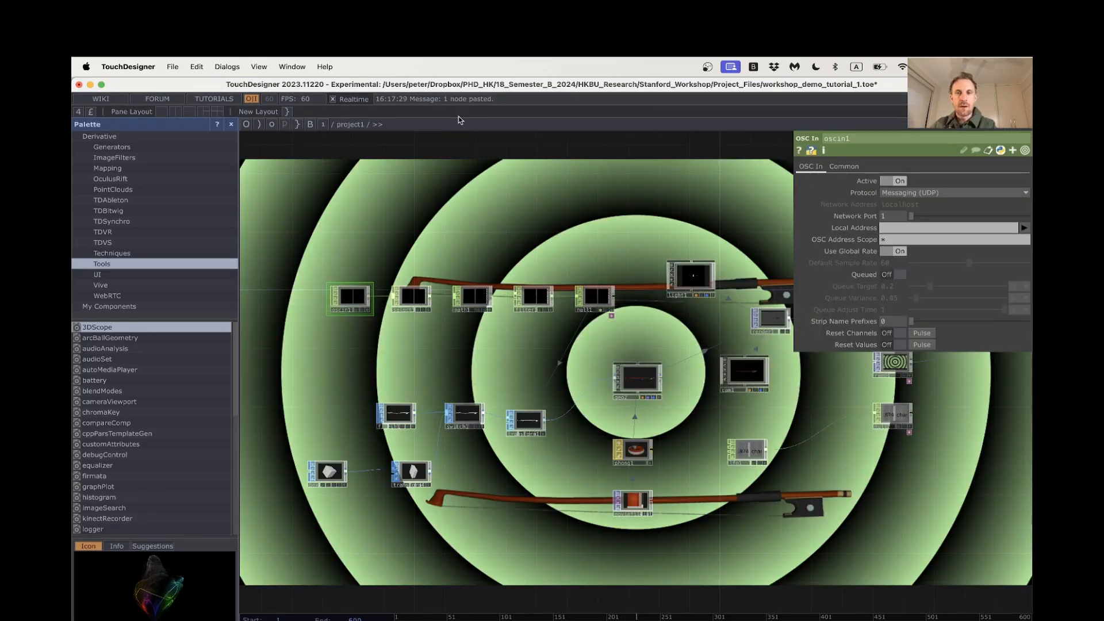
middle_click_drag(609, 310, 705, 444)
left_click_drag(719, 514, 699, 514)
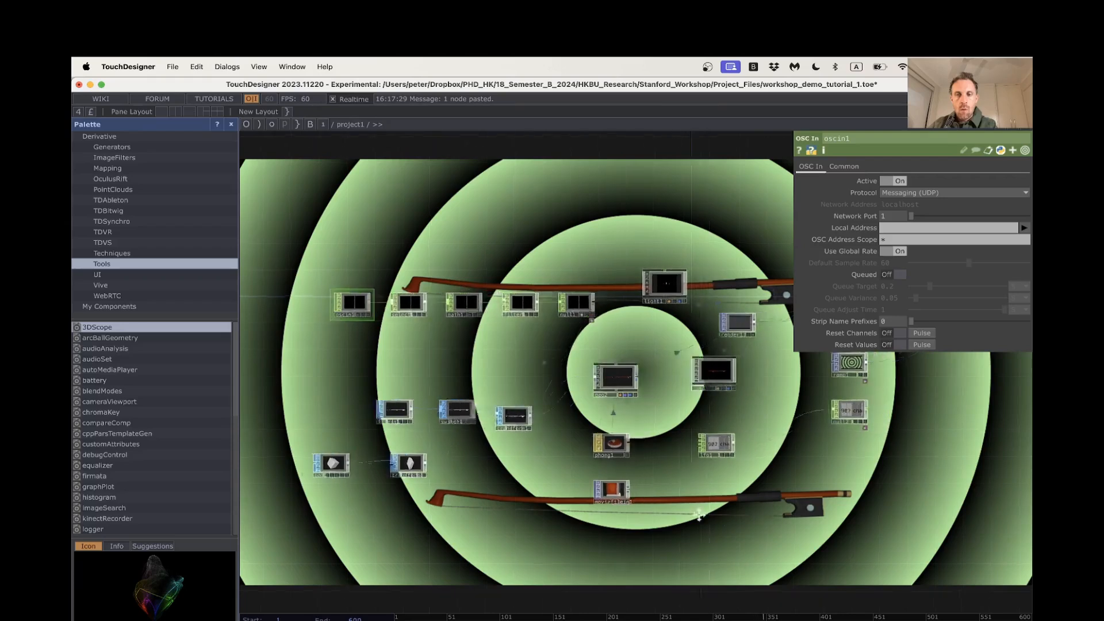
scroll(638, 500, "down", 5)
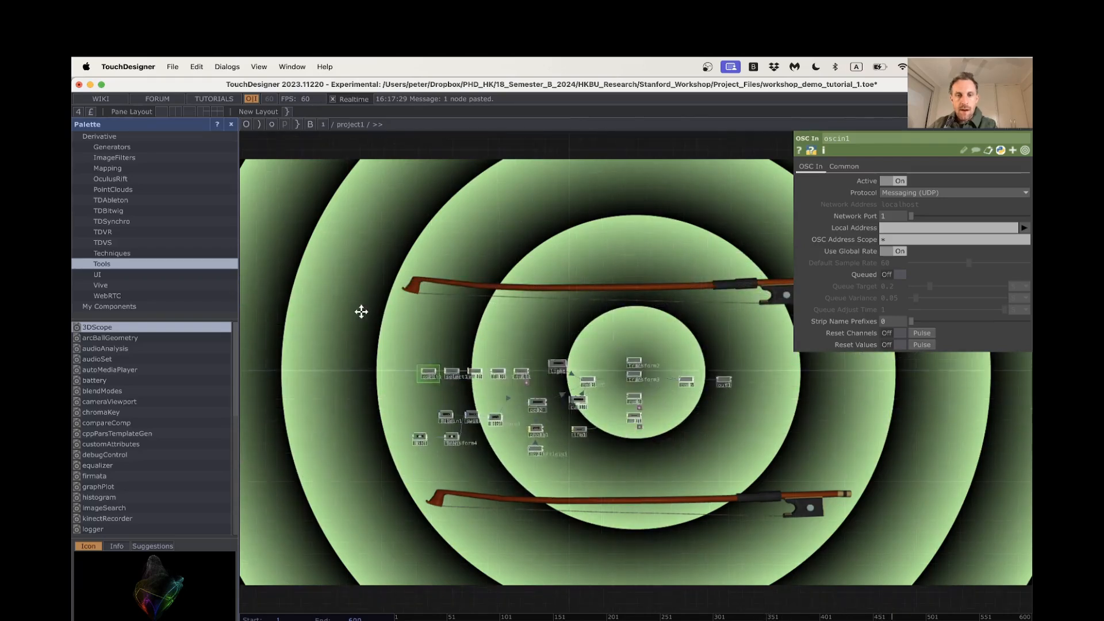
left_click_drag(361, 311, 733, 461)
scroll(696, 431, "up", 3)
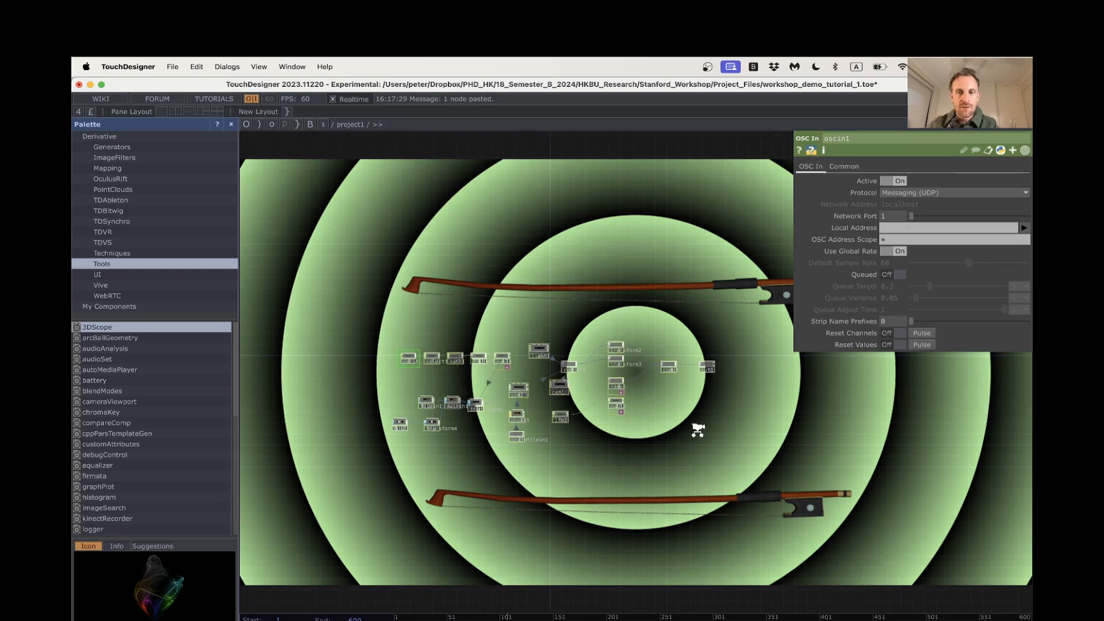
left_click_drag(708, 425, 774, 436)
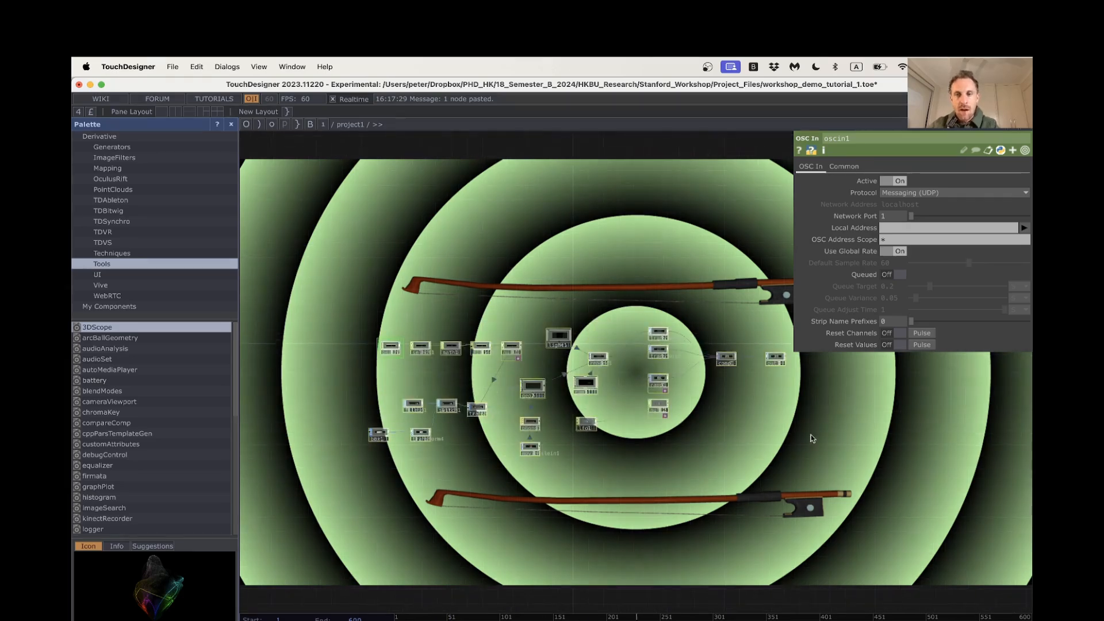
right_click_drag(817, 476, 343, 309)
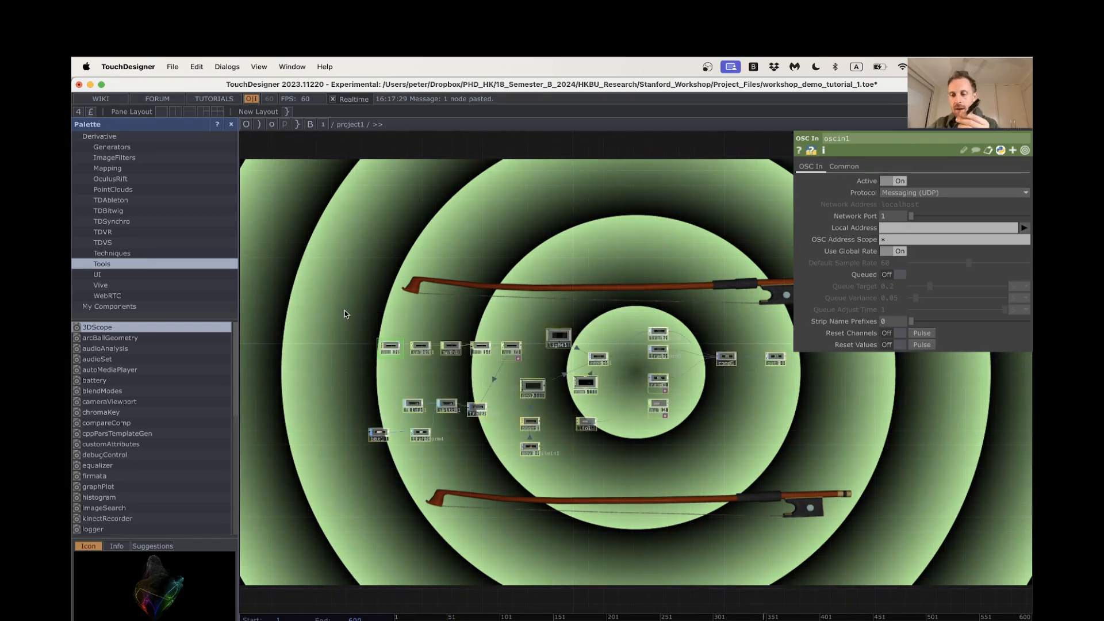
key("Delete")
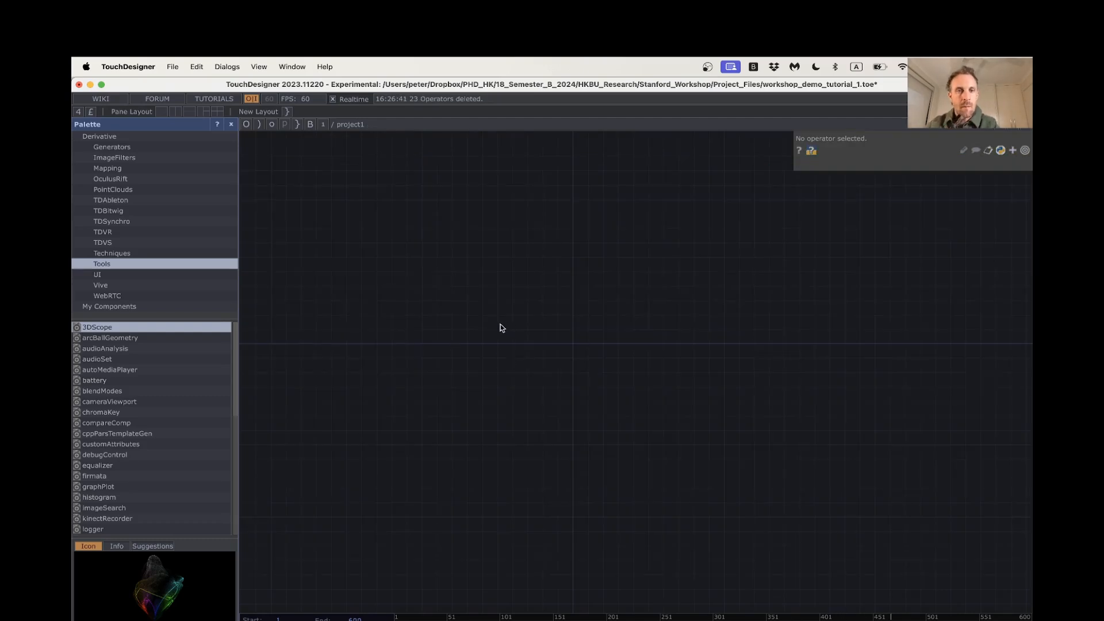
Switch to the NELSON_MB_master project and examine the sphere_line_material network, including its OSC inputs, switches and four effect components
key("Tab")
left_click(812, 321)
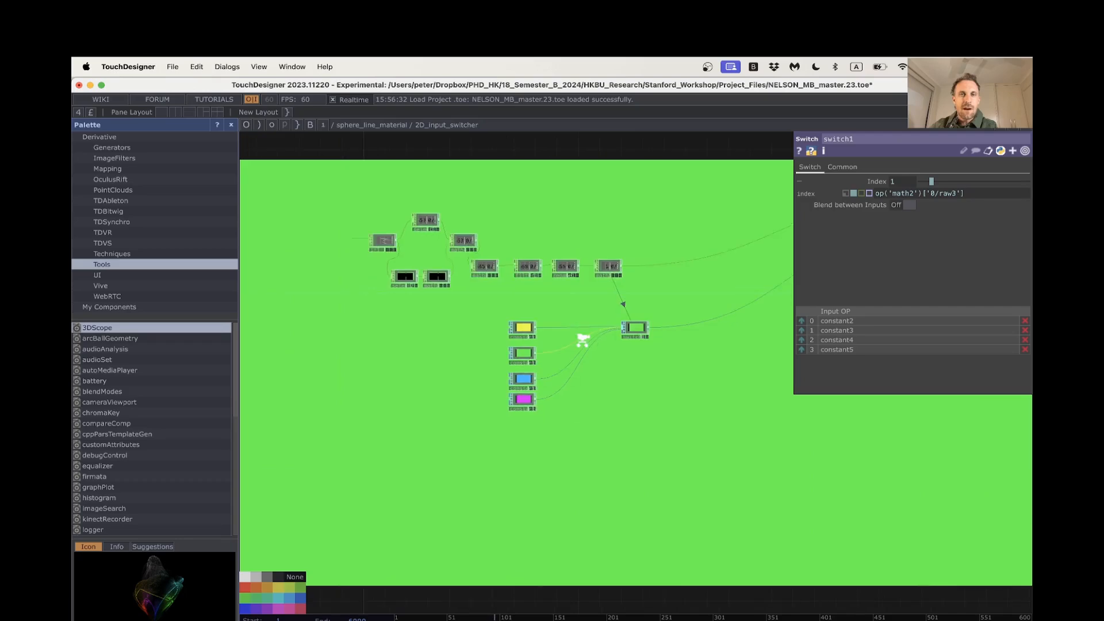
scroll(582, 339, "down", 5)
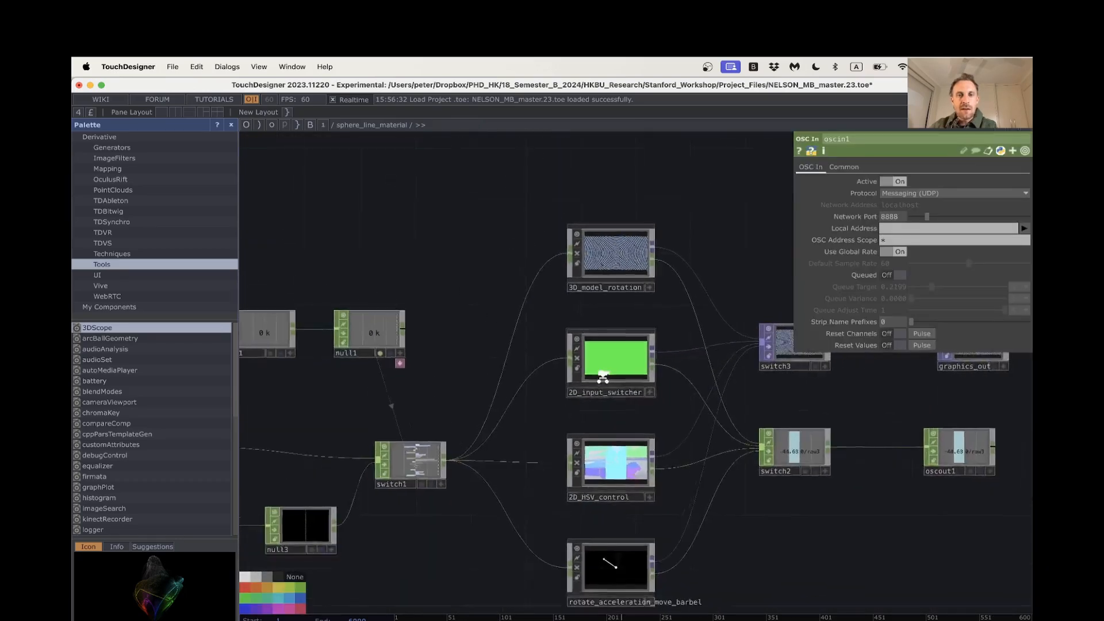
middle_click_drag(602, 376, 801, 515)
middle_click_drag(726, 476, 542, 379)
left_click_drag(469, 282, 792, 535)
scroll(723, 483, "up", 4)
scroll(746, 496, "down", 1)
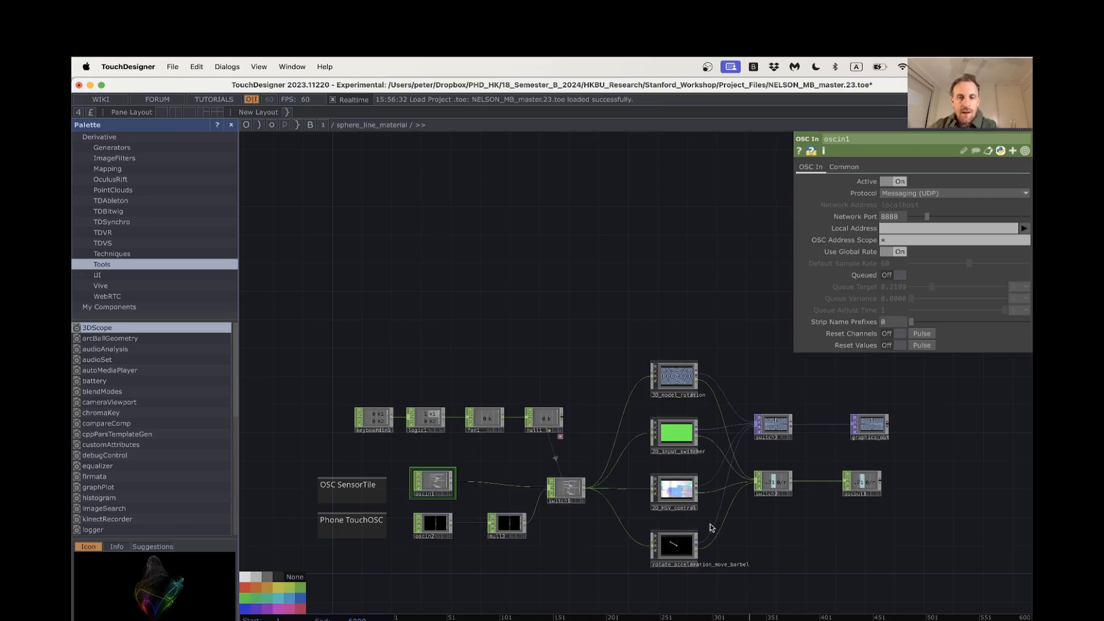
left_click(677, 549)
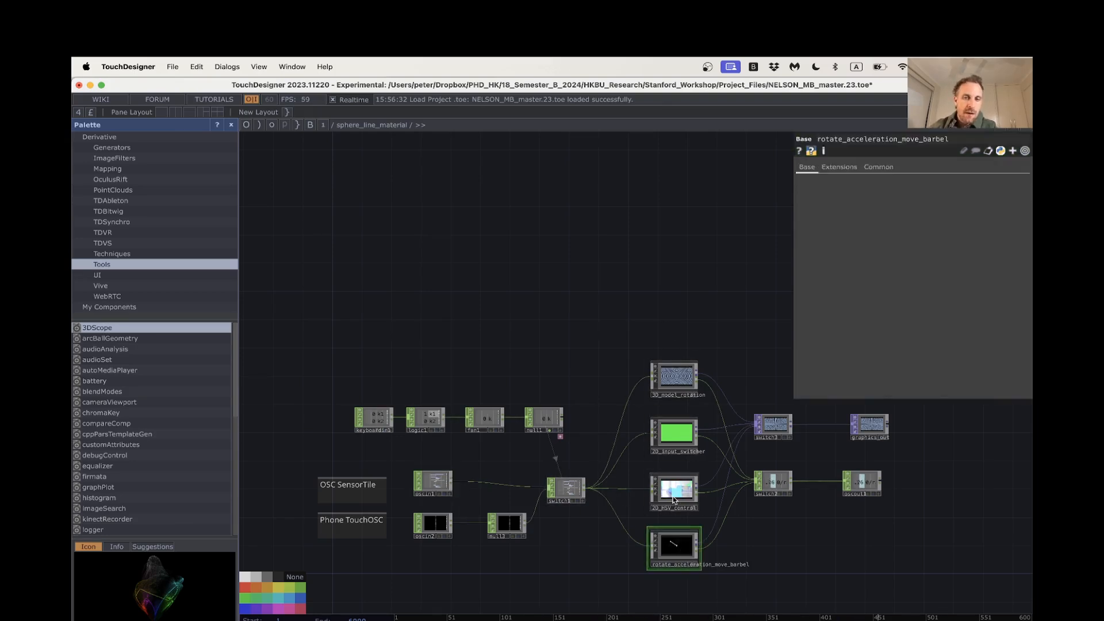
left_click(673, 489)
left_click(674, 433)
left_click(673, 380)
left_click_drag(786, 548, 756, 541)
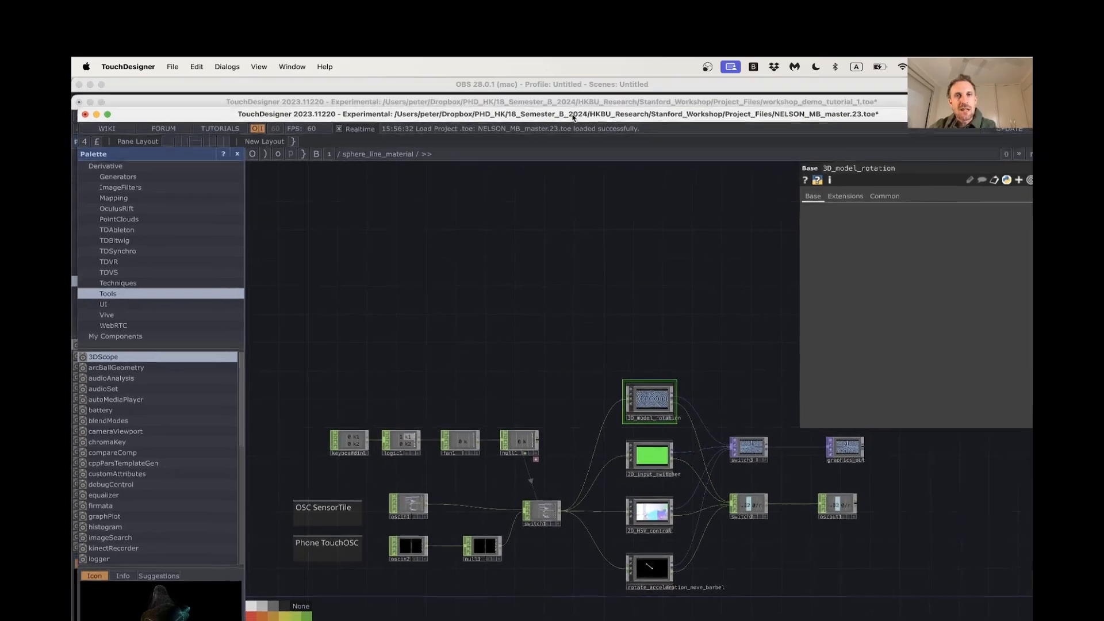
Return to the workshop_demo_tutorial_1 project and add an OSC In CHOP to the empty project1 network
key("Delete")
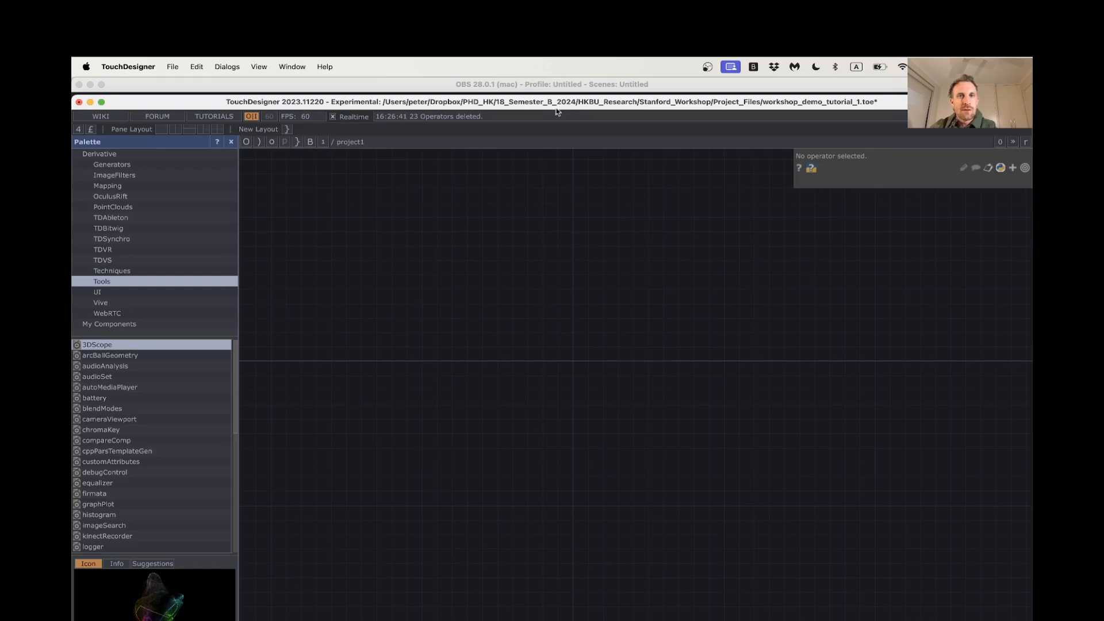
left_click_drag(550, 102, 549, 84)
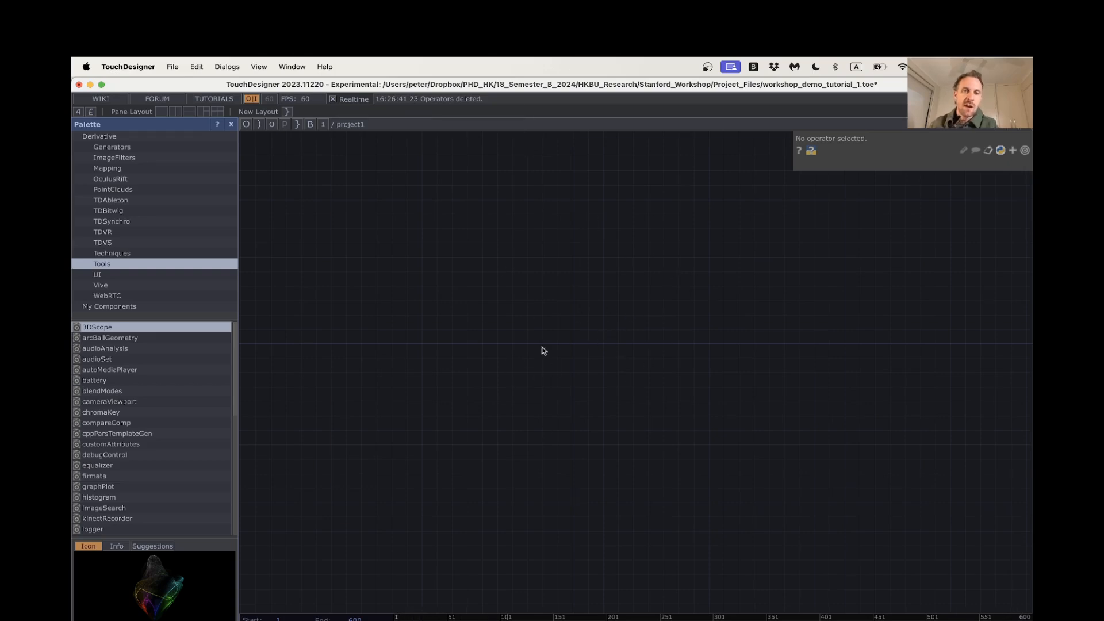
key("Tab")
left_click(415, 213)
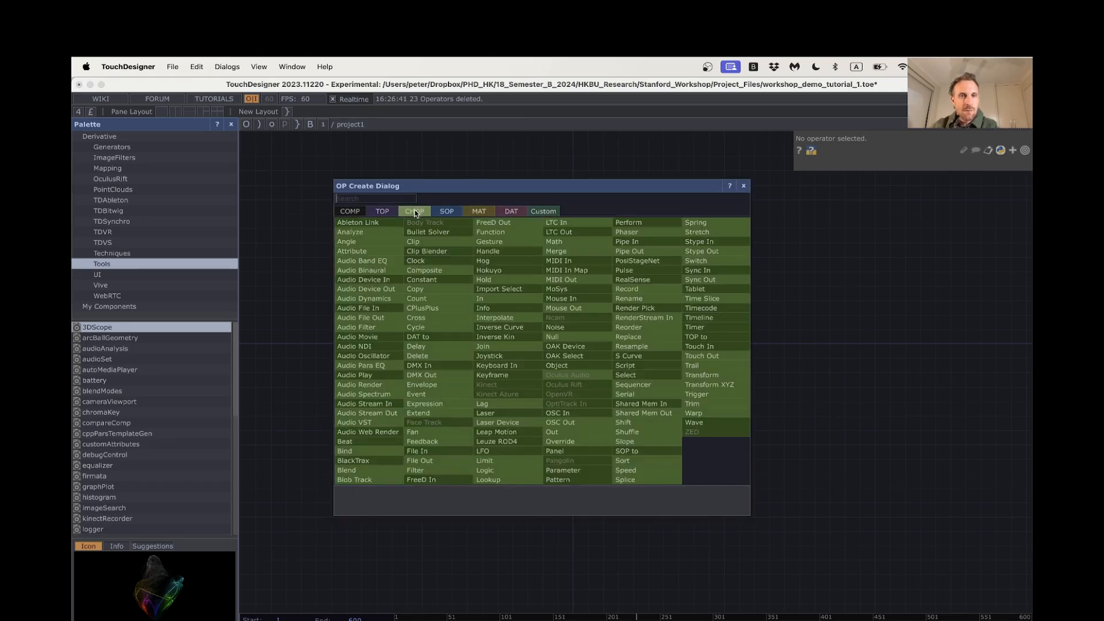
type("o")
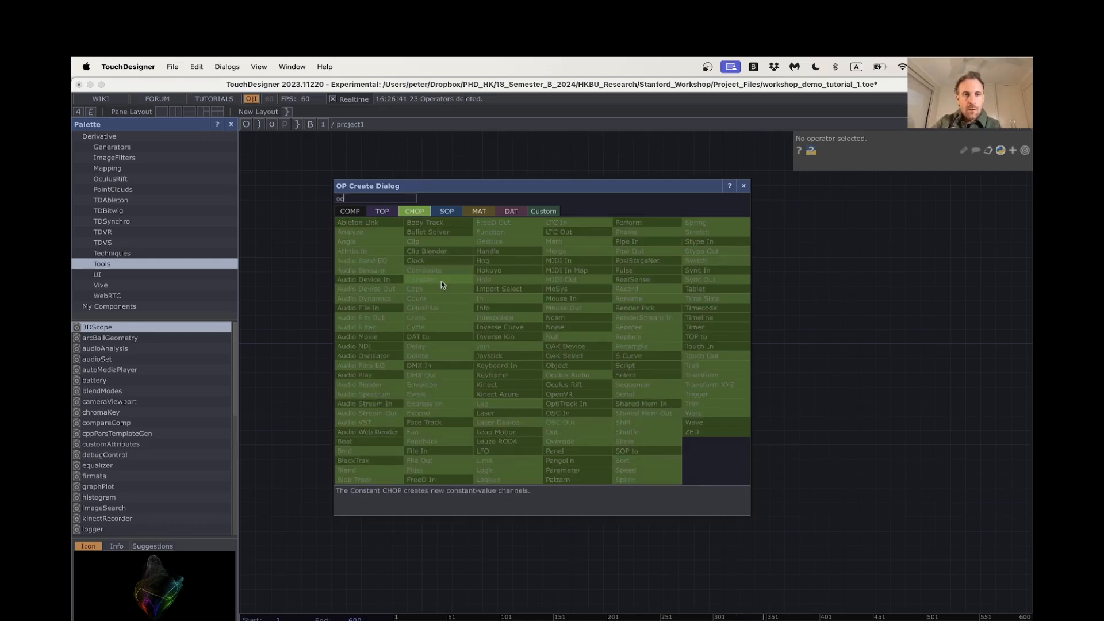
type("sc")
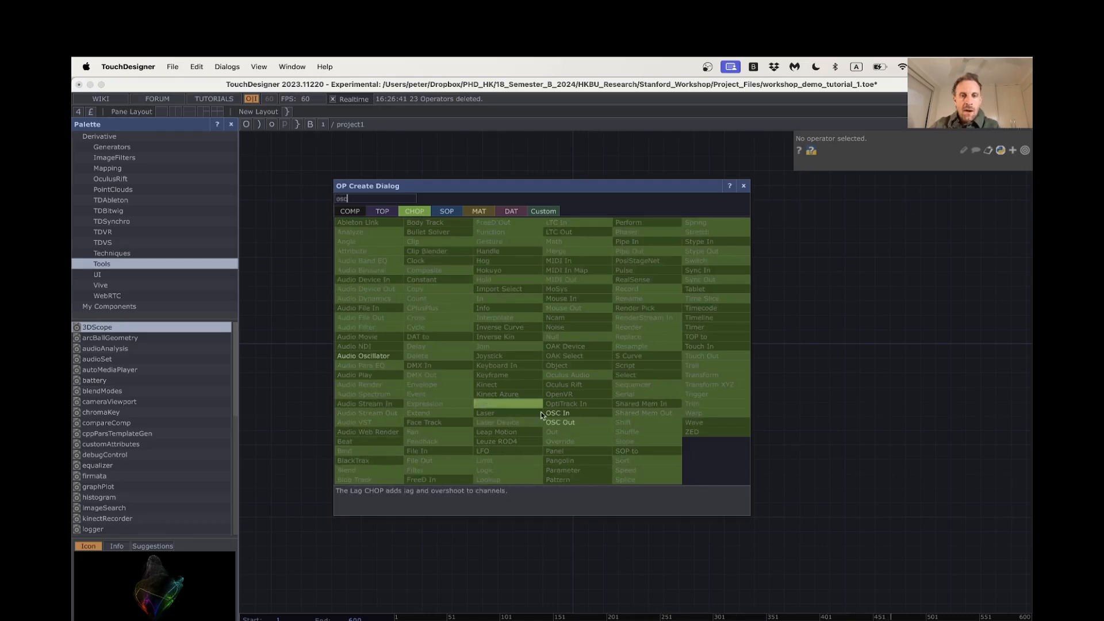
left_click(561, 413)
left_click(480, 352)
scroll(485, 339, "up", 4)
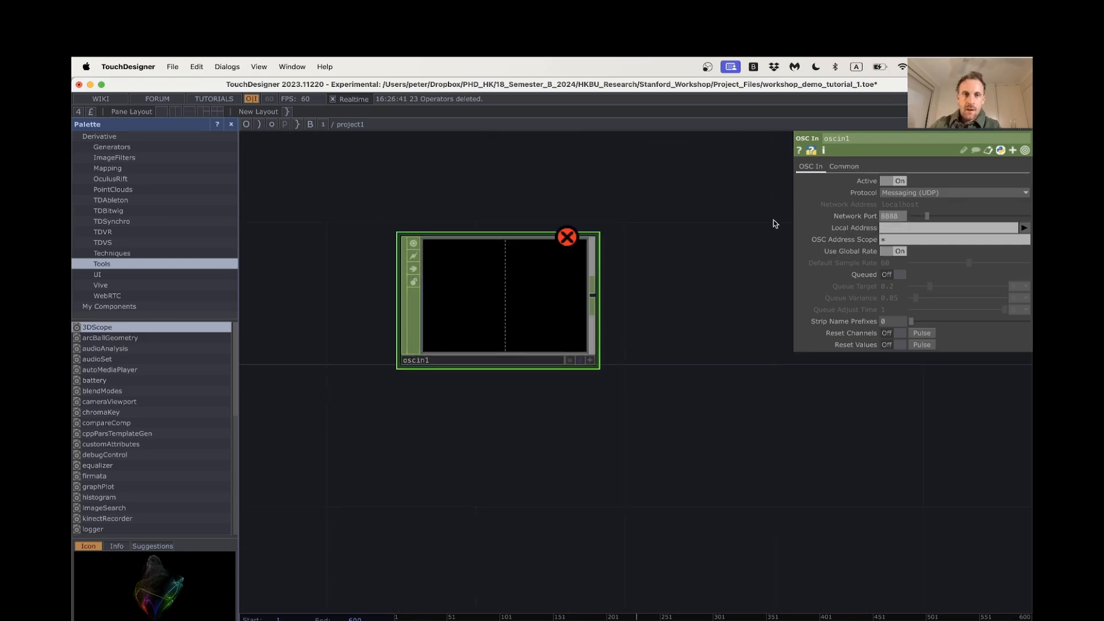
Switch to the NELSON_MB_master project and set the network port of the OSC SensorTile input oscin1 to 1
mouse_move(554, 86)
left_mouse_down()
mouse_move(561, 107)
mouse_move(545, 90)
left_mouse_up()
key("super+Tab")
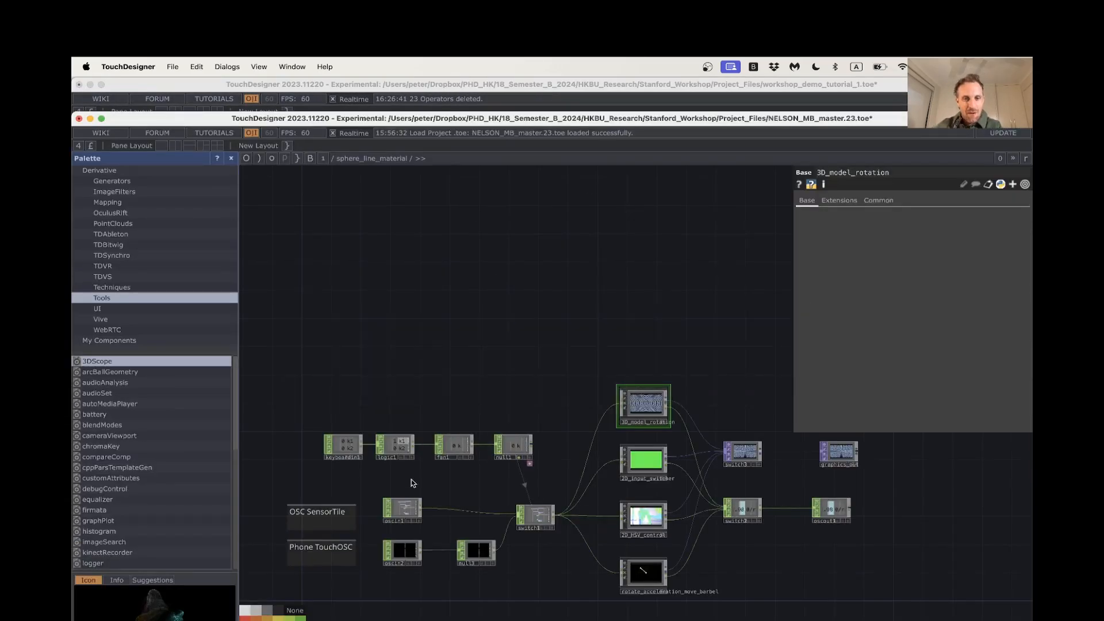
left_click(411, 512)
left_click(910, 252)
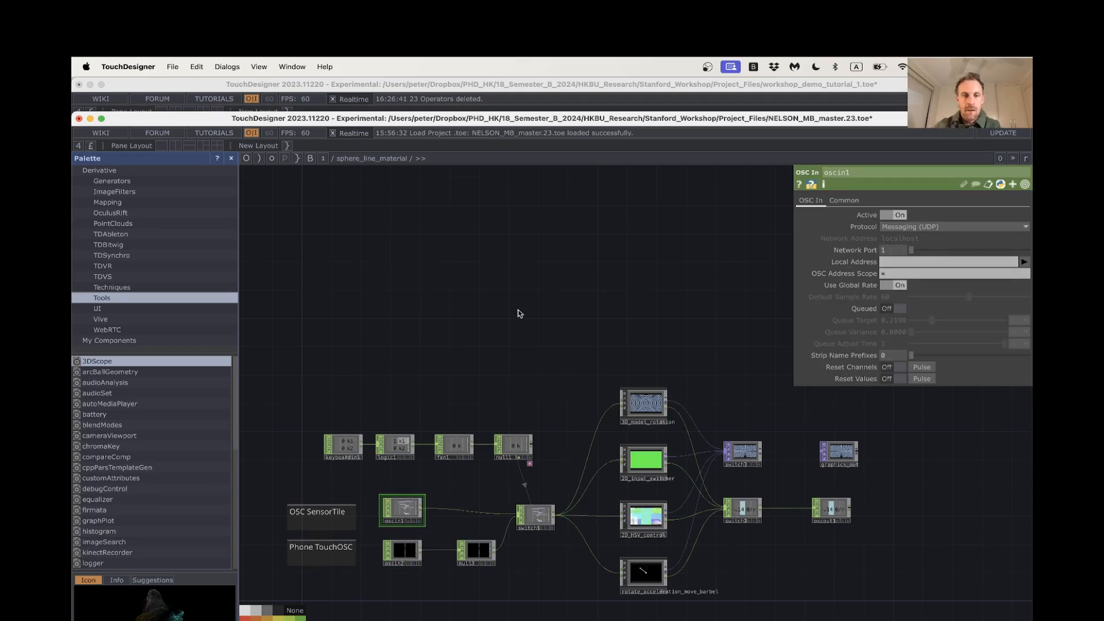
Return to the workshop_demo_tutorial_1 project and inspect the incoming sensor channels in oscin1
key("super+Tab")
scroll(529, 292, "up", 5)
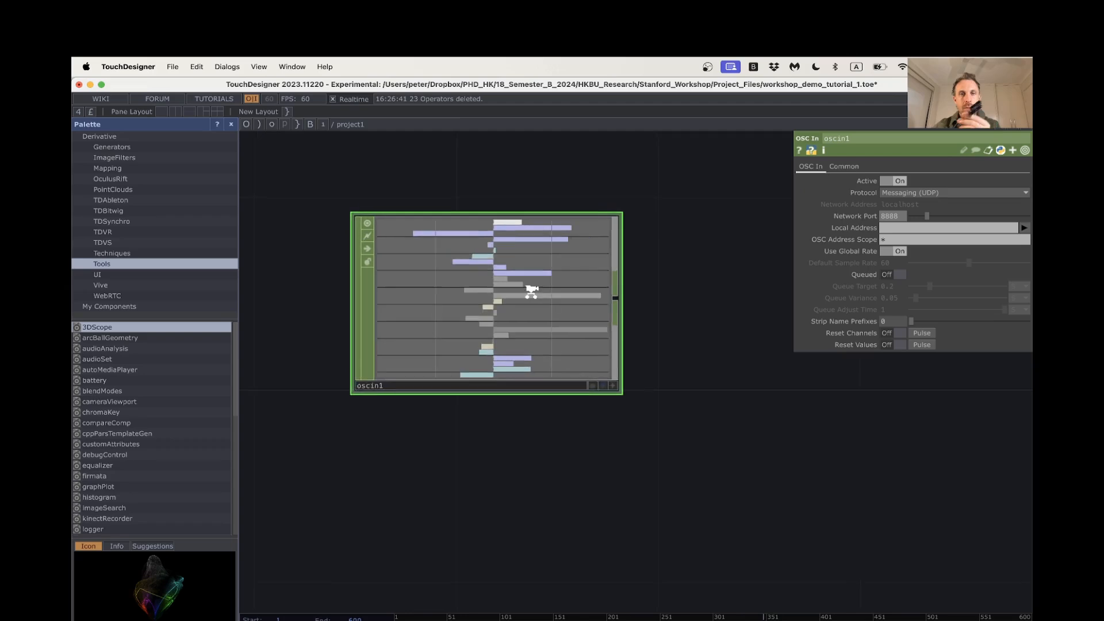
scroll(727, 278, "down", 5)
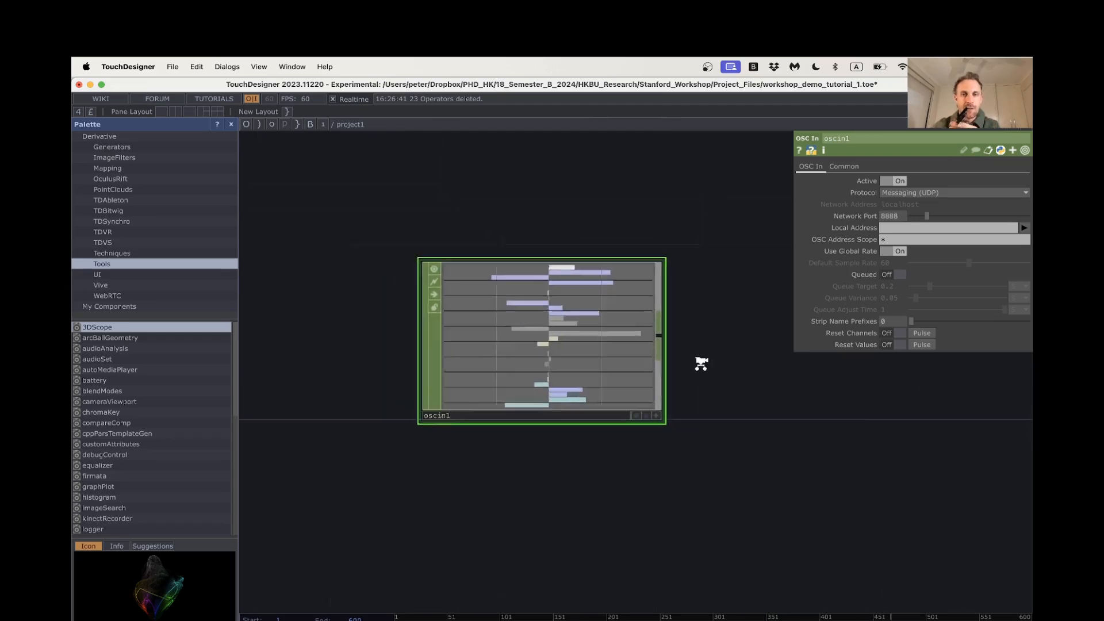
scroll(663, 393, "right", 2)
scroll(658, 375, "up", 1)
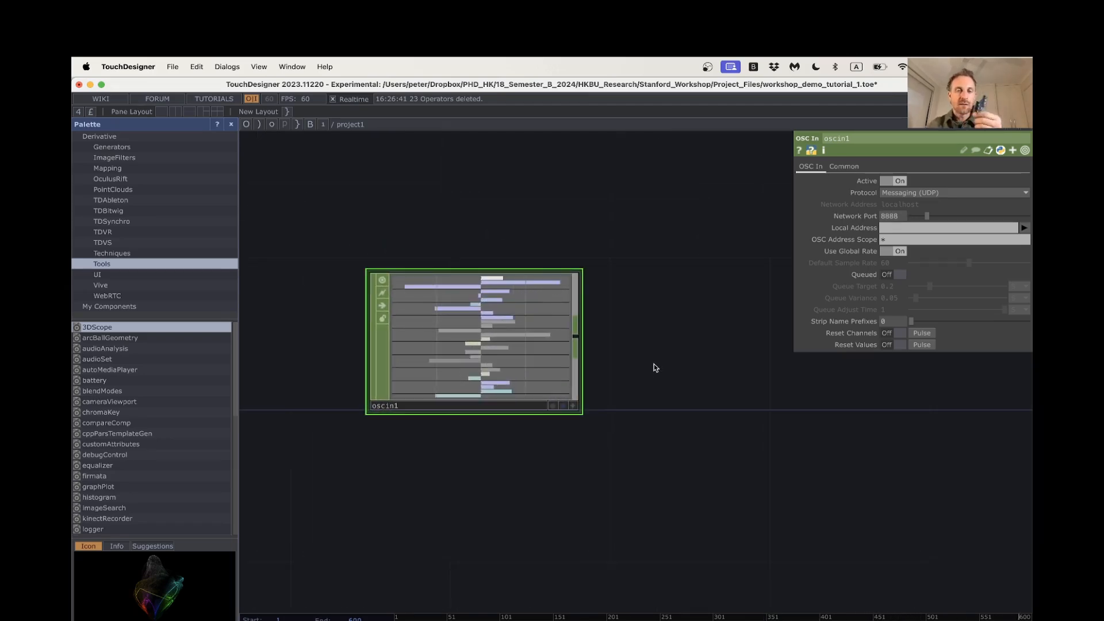
scroll(598, 360, "right", 2)
scroll(598, 359, "up", 2)
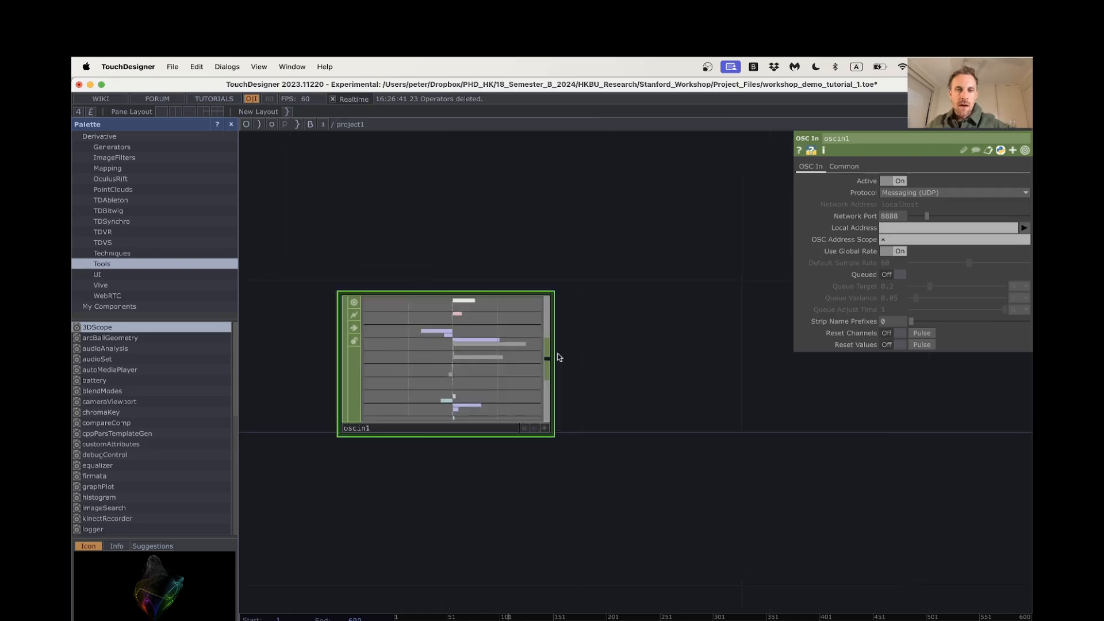
right_click(546, 361)
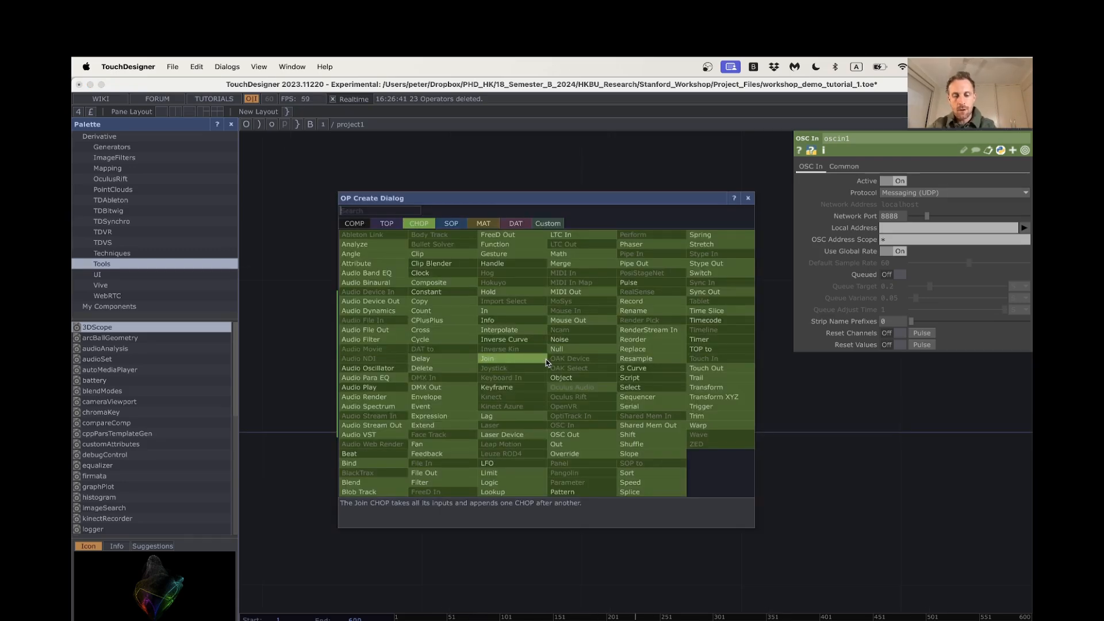
type("selec")
left_click(637, 397)
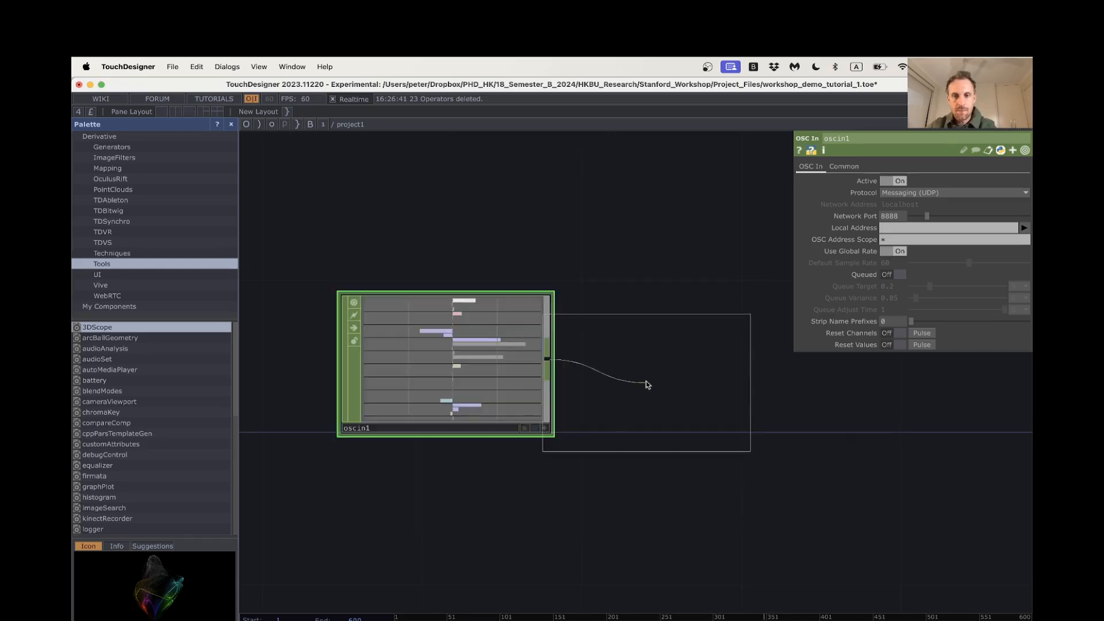
left_click(705, 371)
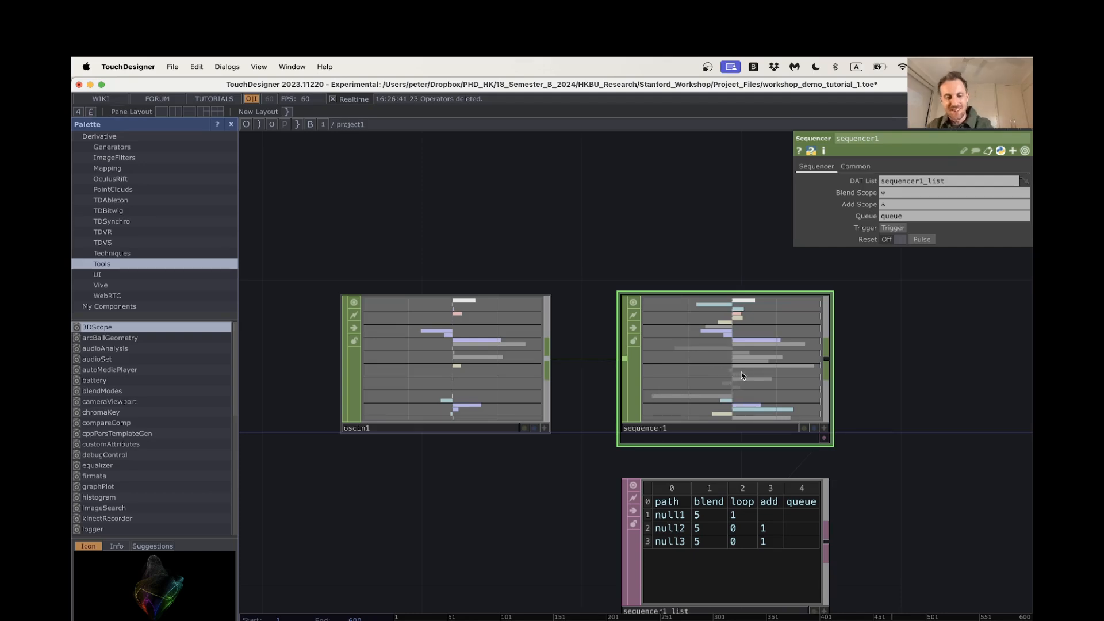
key("ctrl+z")
Add a Select CHOP wired from oscin1 and set its channel names to 0/raw3
right_click(546, 360)
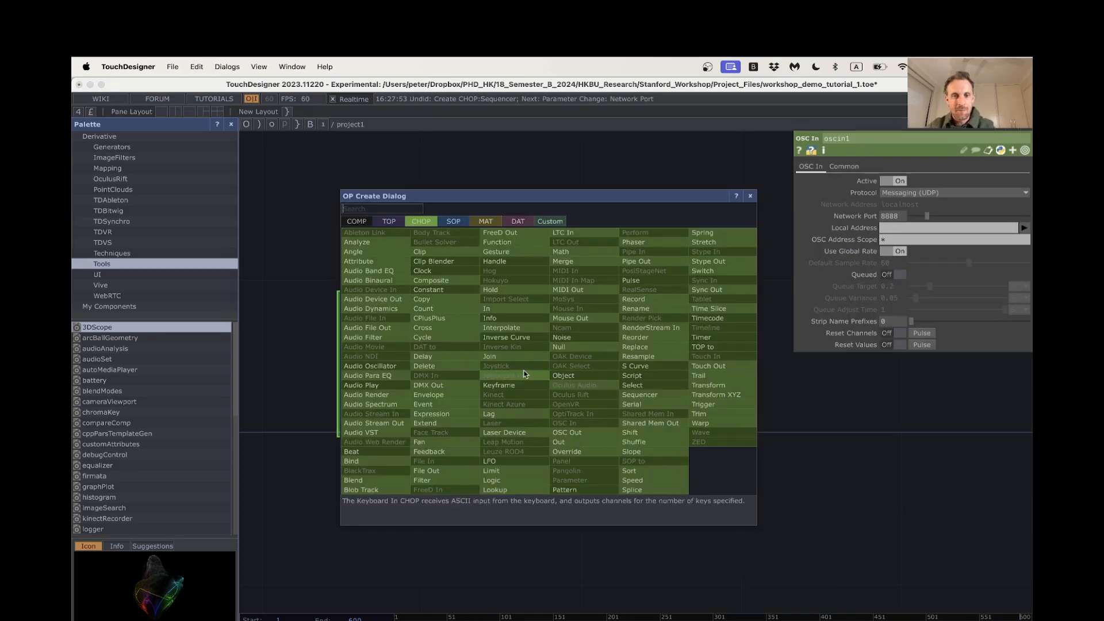
left_click(636, 385)
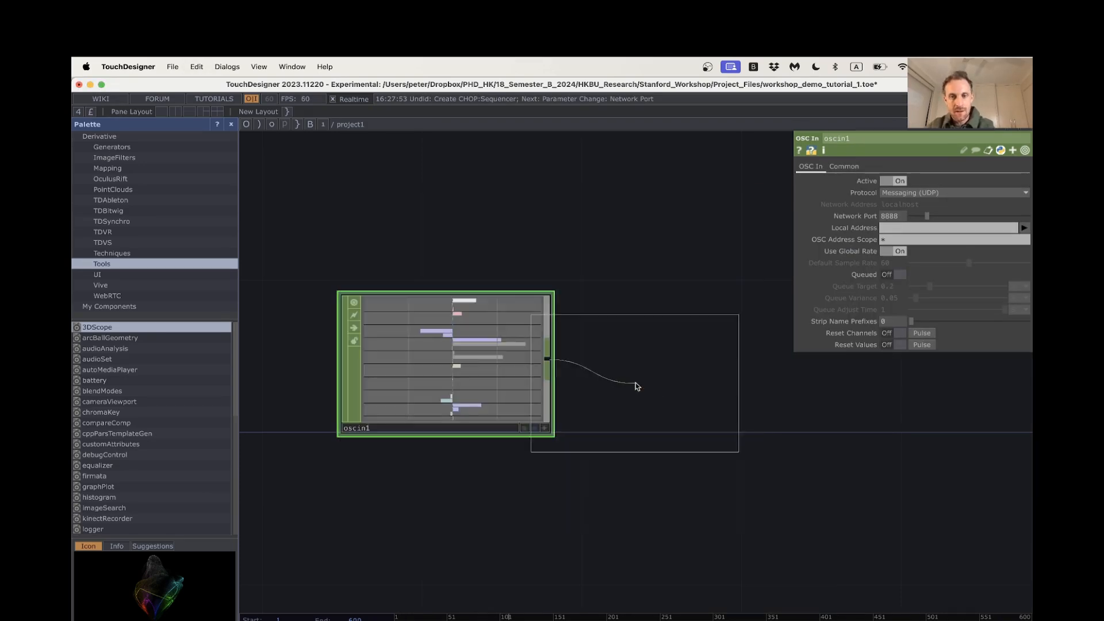
left_click(767, 367)
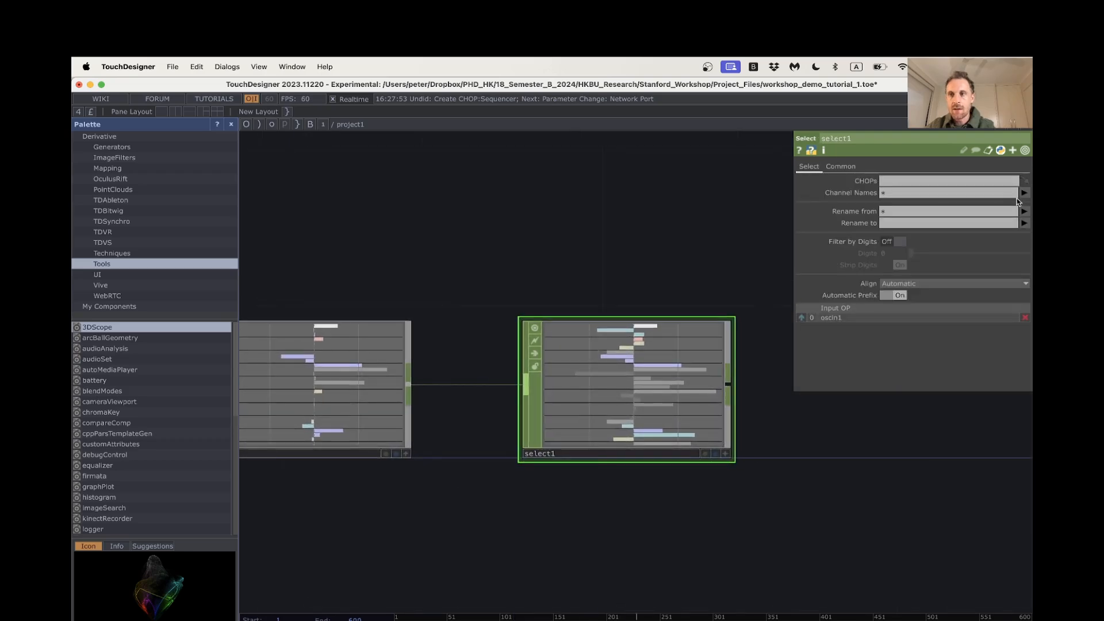
left_click(1023, 193)
left_click(963, 235)
scroll(847, 475, "down", 1)
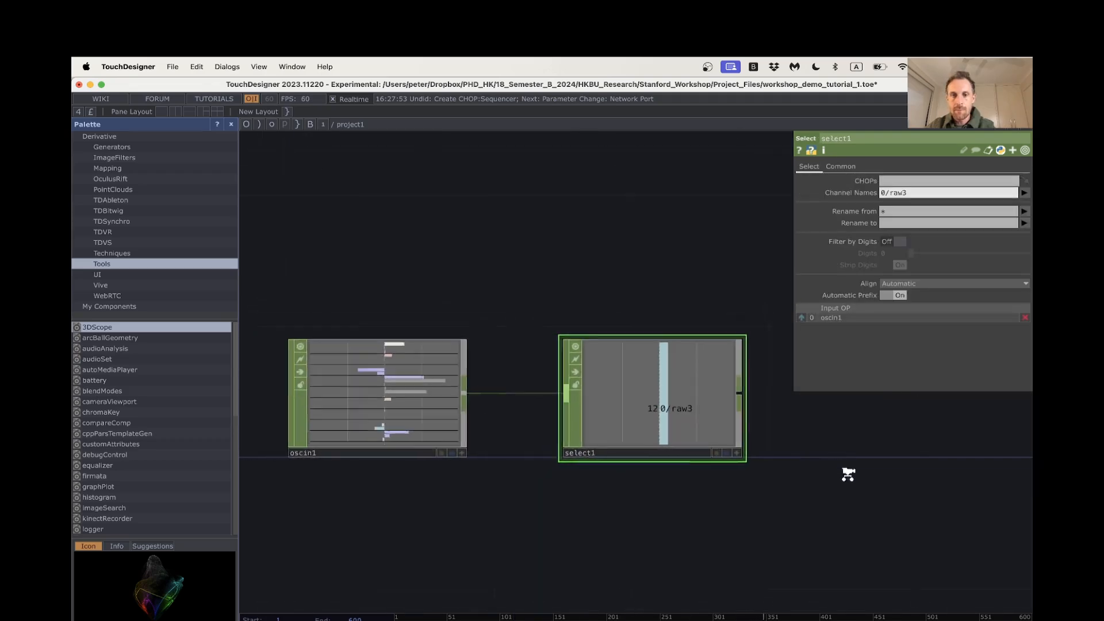
Add a Math CHOP wired from select1, placed after it in the sensor chain
left_click_drag(847, 474, 587, 462)
right_click(529, 401)
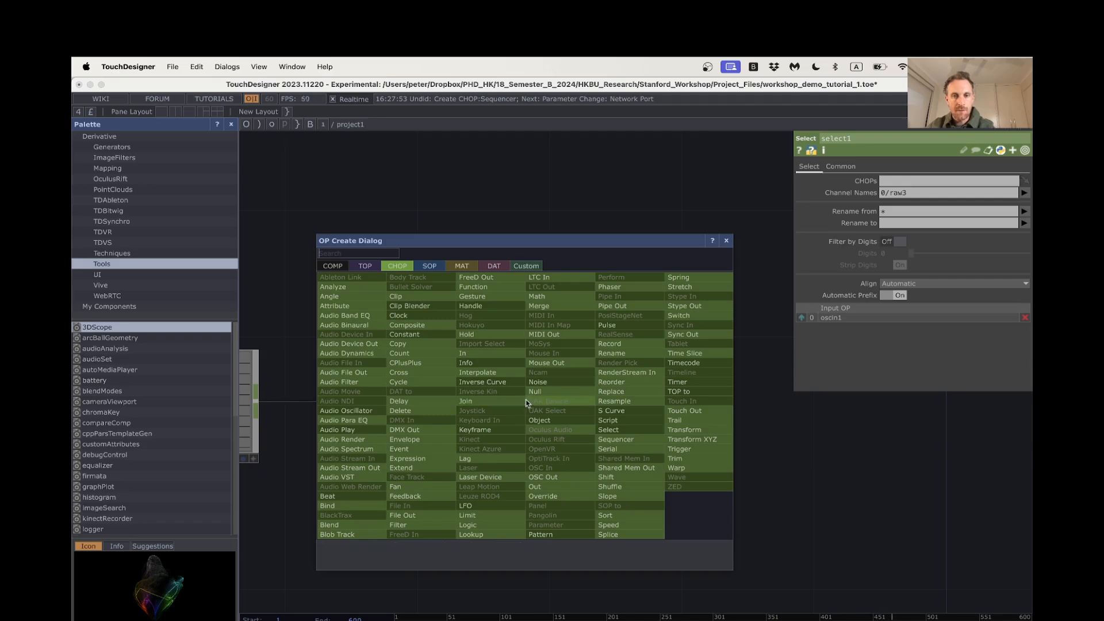
left_click(555, 297)
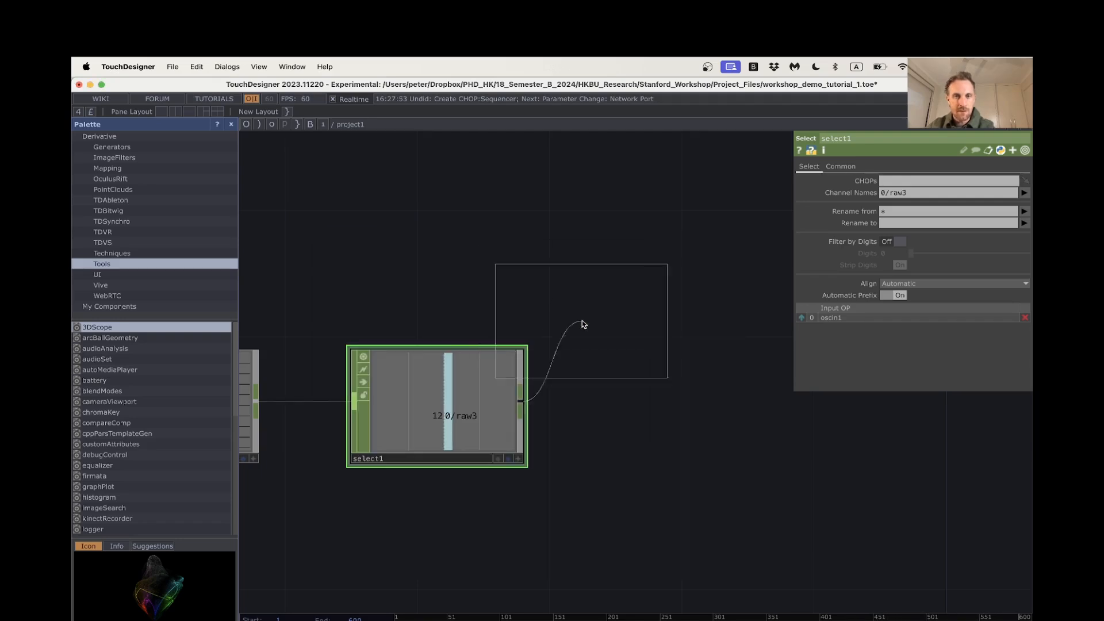
left_click(759, 403)
left_click_drag(859, 506, 594, 504)
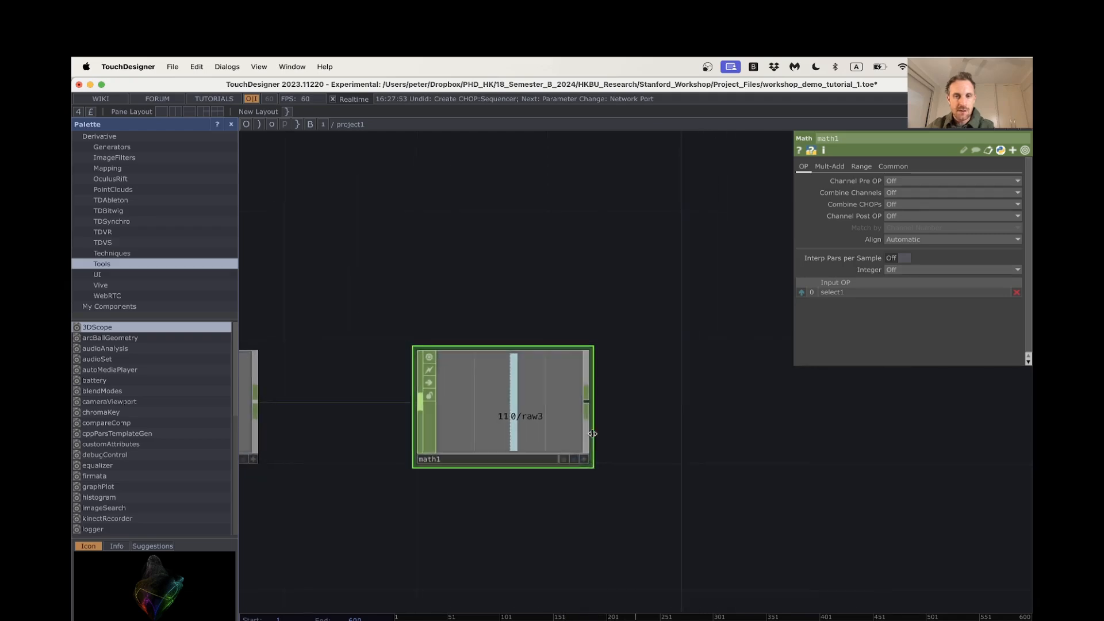
scroll(628, 432, "down", 2)
scroll(645, 465, "down", 2)
left_click_drag(677, 461, 785, 441)
Set the From Range of math1 to -1000 through 1000
left_click(859, 167)
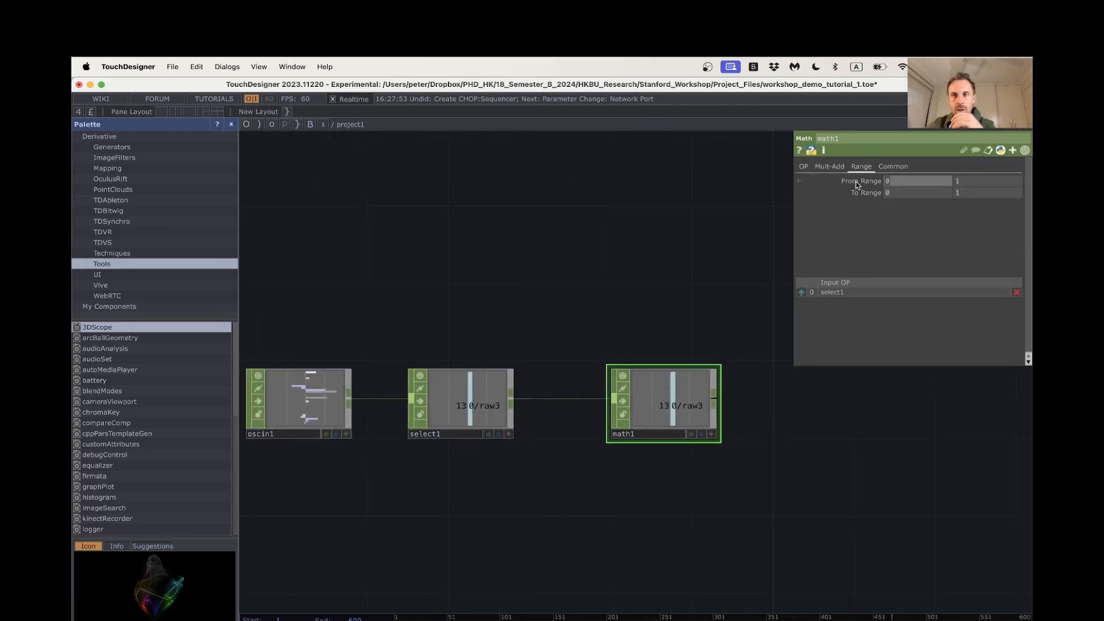
type("-100")
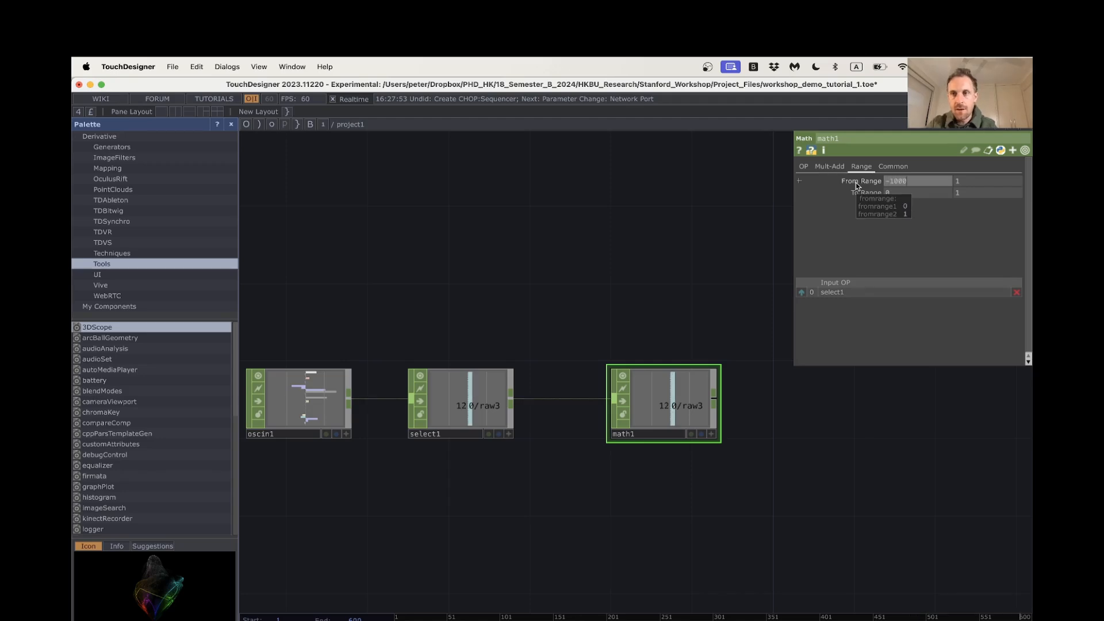
type("0")
key("Tab")
type("1000")
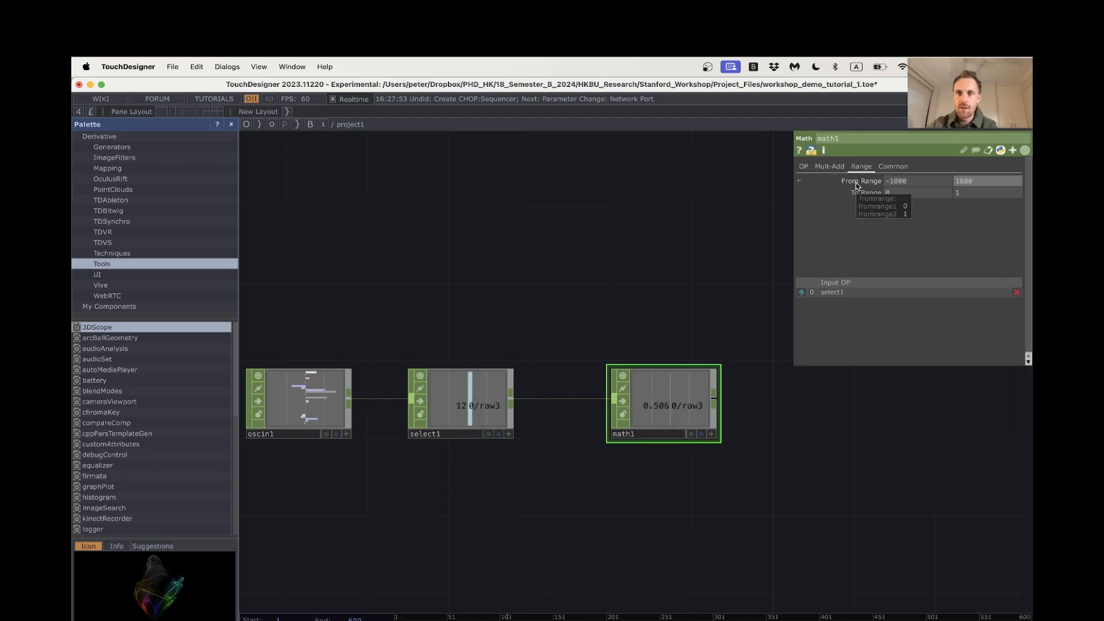
key("Return")
Add a Constant TOP in the empty network area below math1
scroll(843, 480, "down", 2)
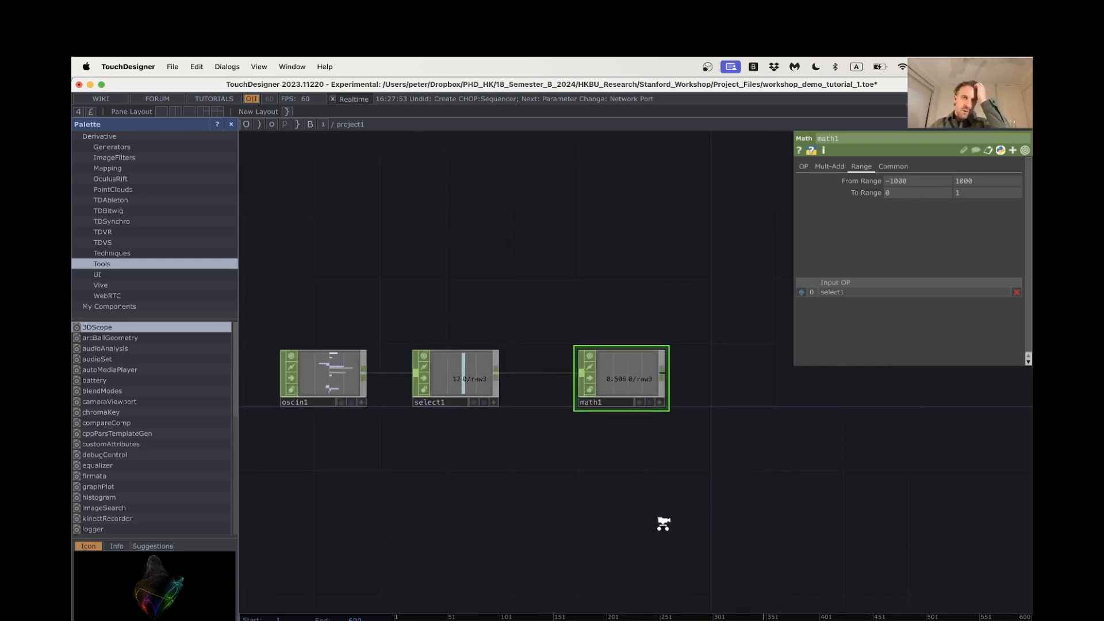
scroll(659, 520, "down", 3)
left_click_drag(608, 496, 649, 456)
left_click_drag(583, 471, 584, 433)
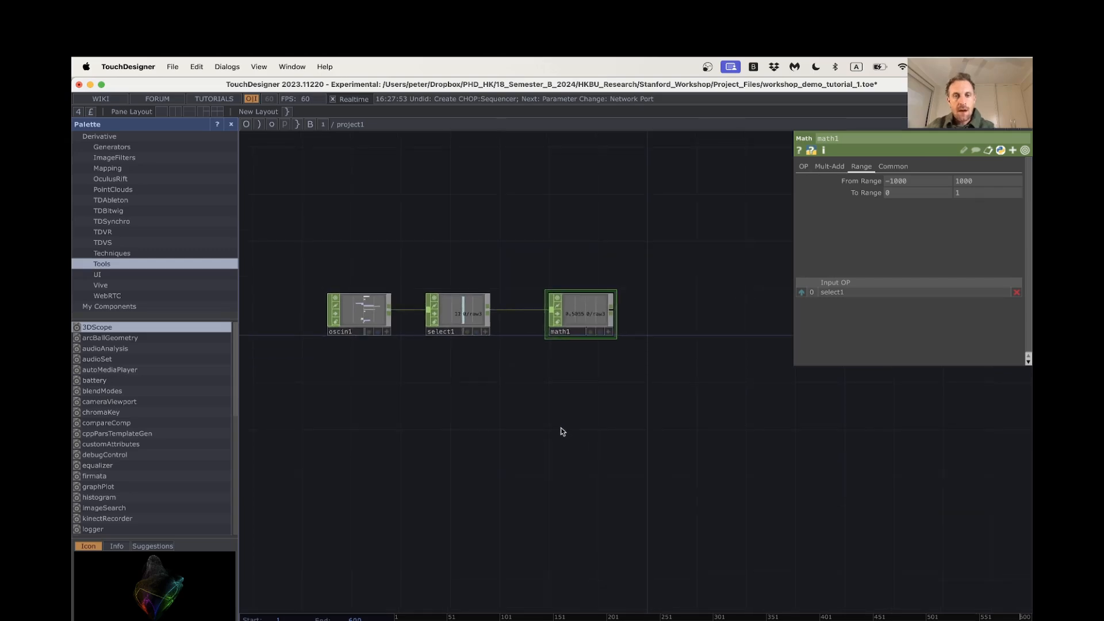
key("Tab")
left_click(408, 296)
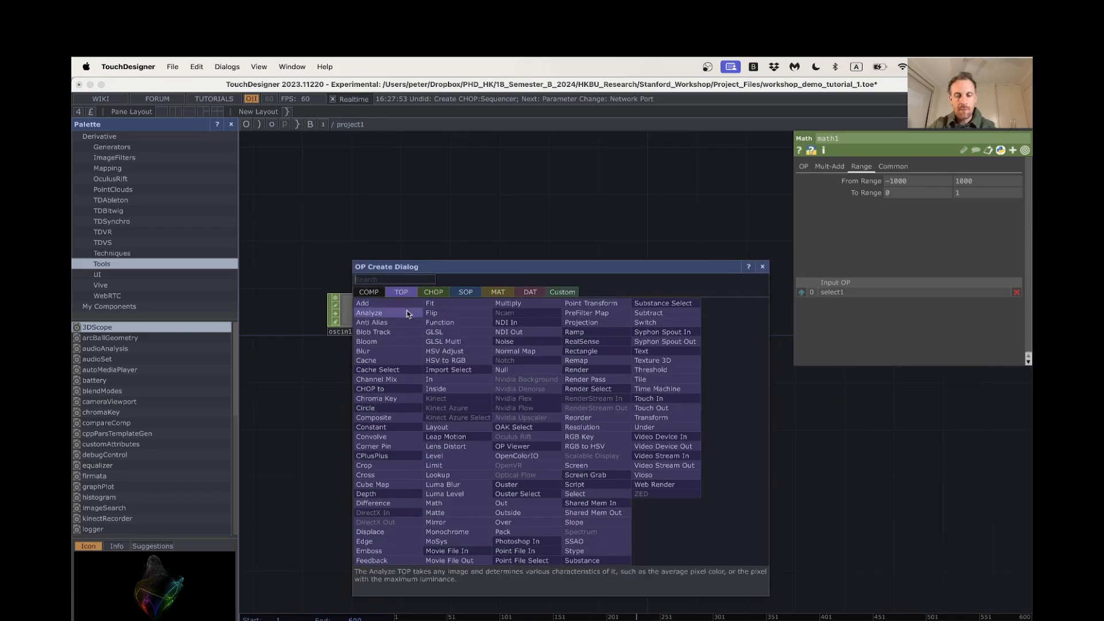
type("con")
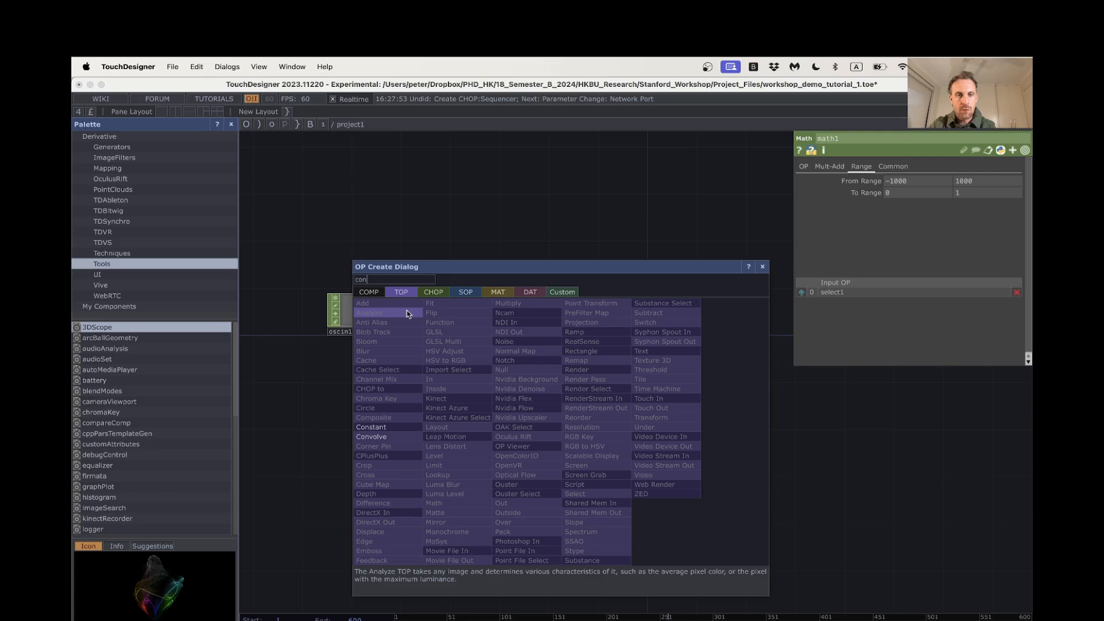
left_click(411, 427)
left_click(577, 424)
scroll(633, 425, "up", 3)
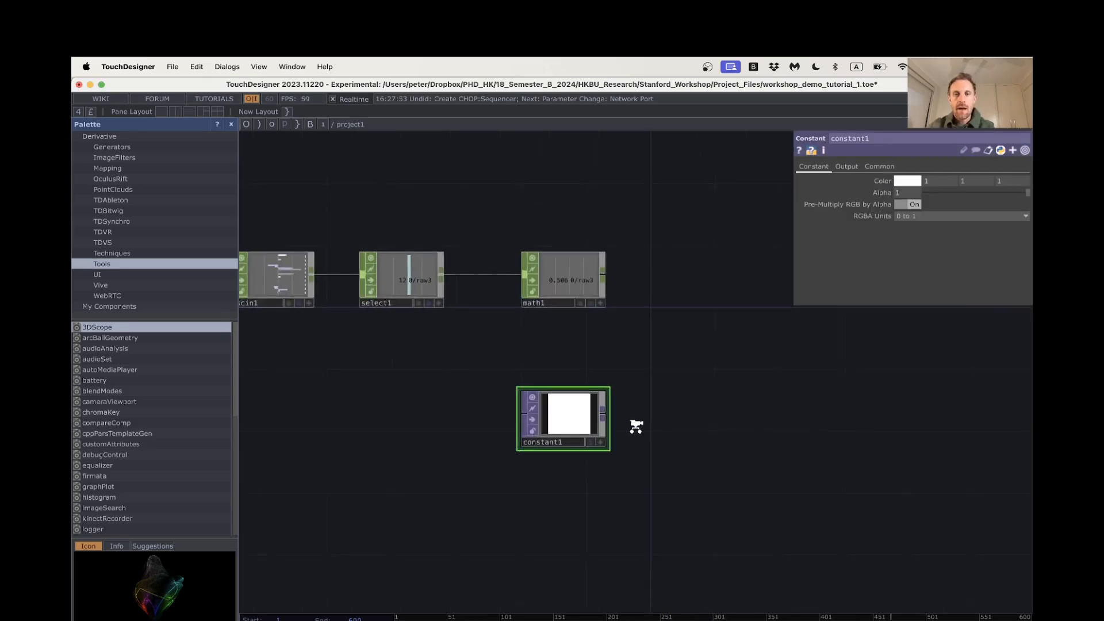
Set the resolution of constant1 to 1280 x 720
left_click(875, 167)
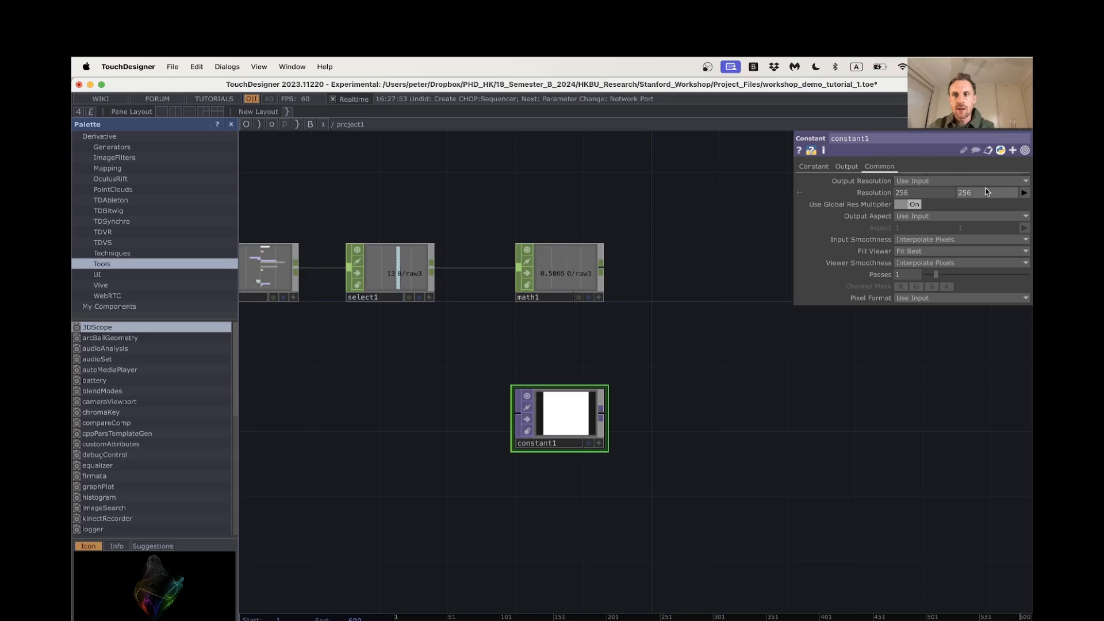
left_click(1024, 193)
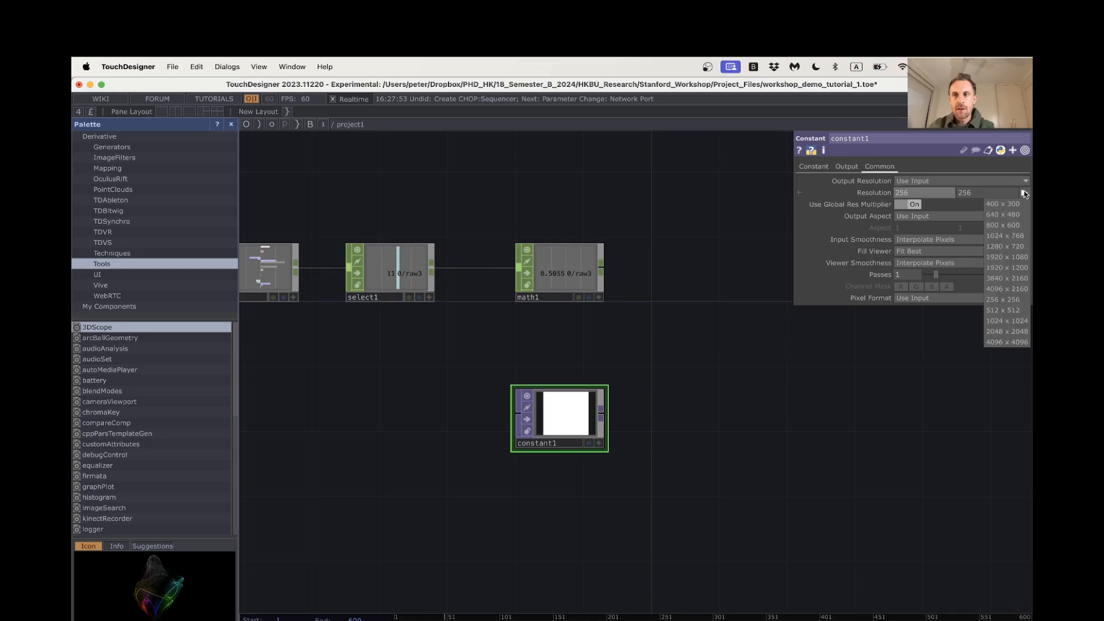
left_click(1013, 248)
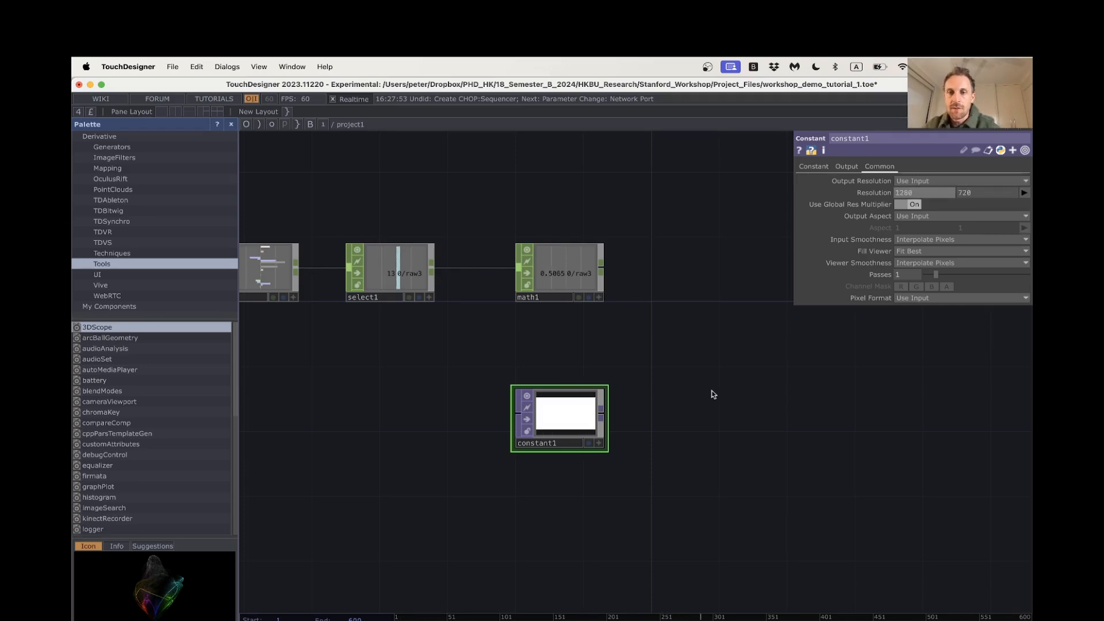
Set the color of constant1 to pure red
left_click(813, 166)
left_click(899, 182)
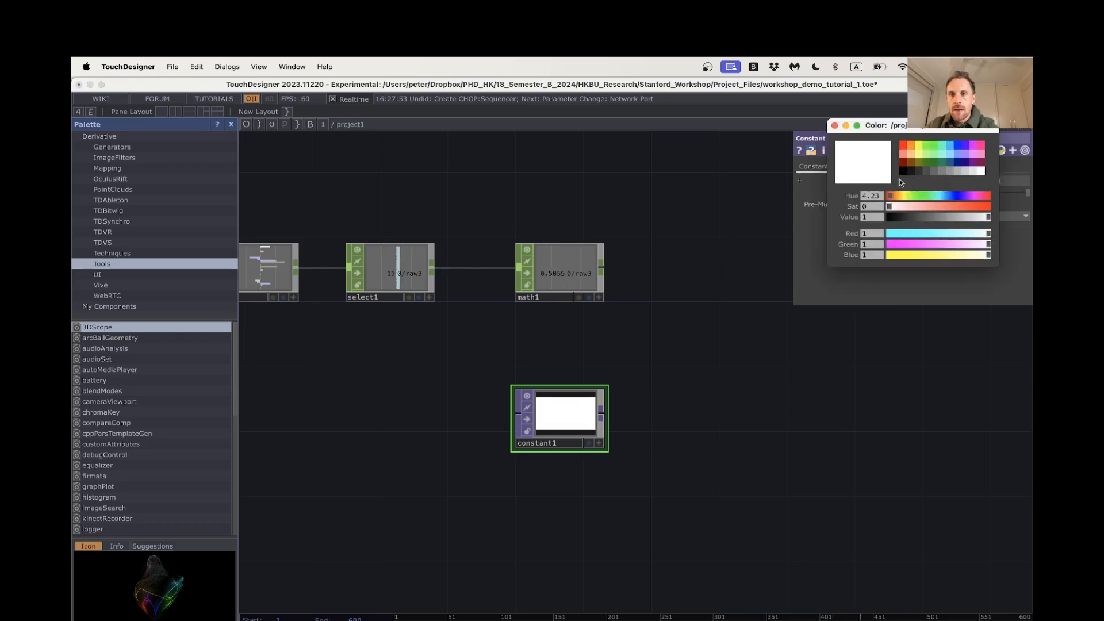
left_click(901, 148)
Add an Out TOP wired from constant1, well apart from it, and check the output full-window in Perform Mode
scroll(636, 415, "up", 1)
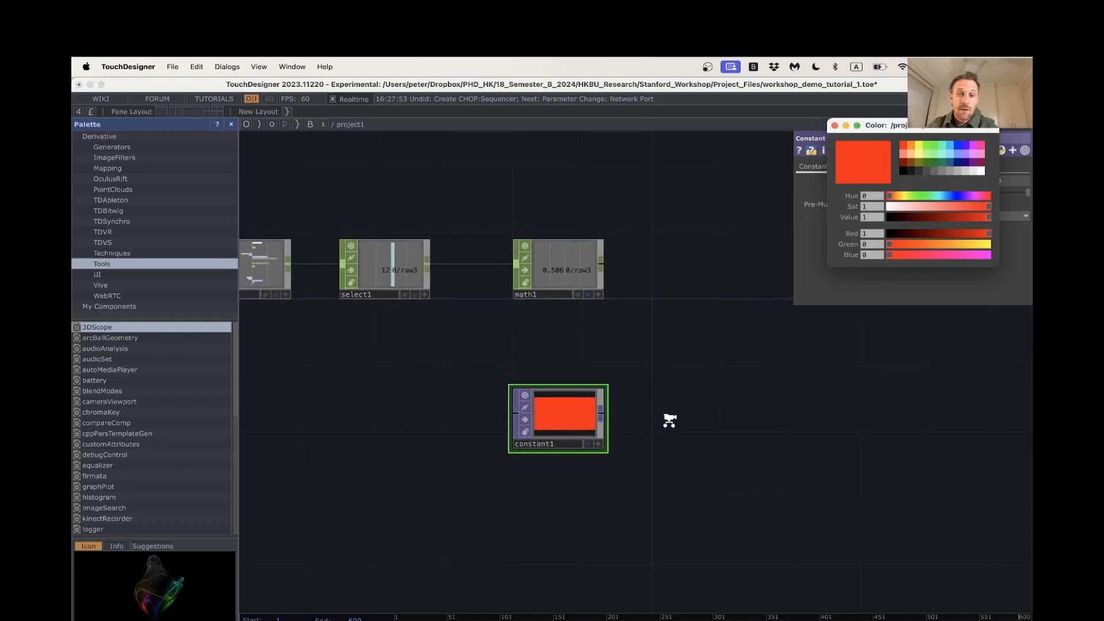
left_click_drag(673, 422, 569, 425)
scroll(631, 425, "down", 3)
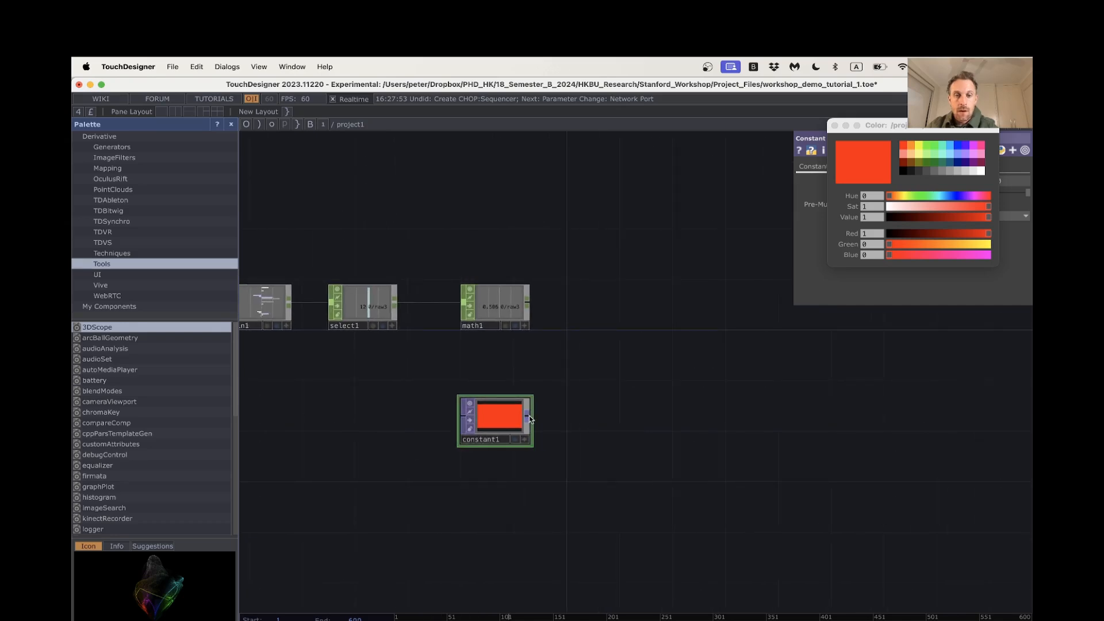
right_click(529, 419)
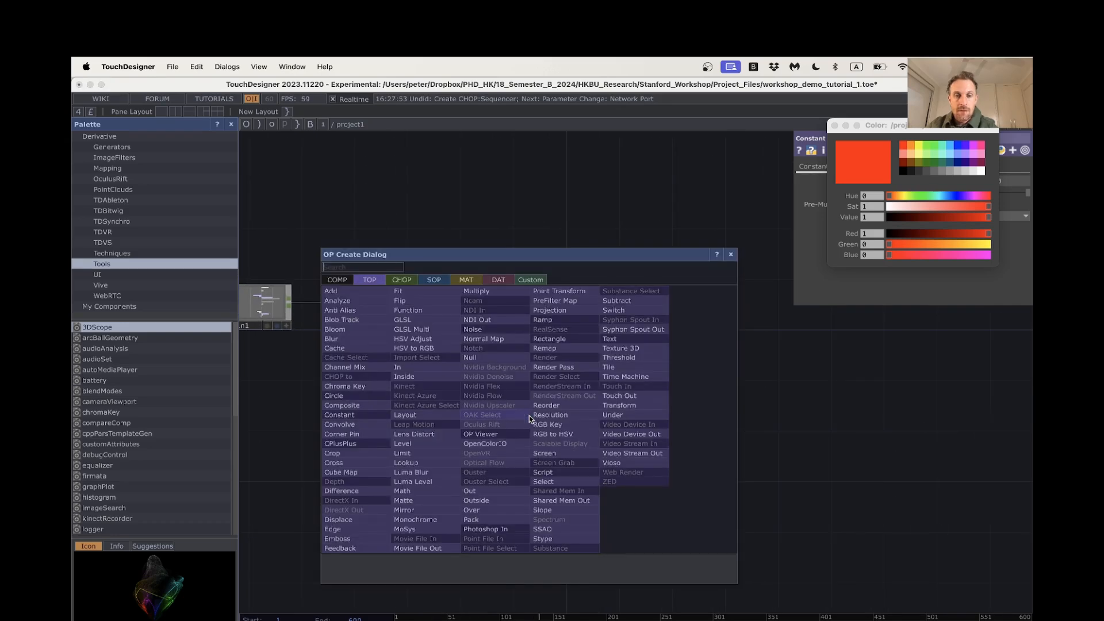
left_click(509, 489)
left_click(954, 427)
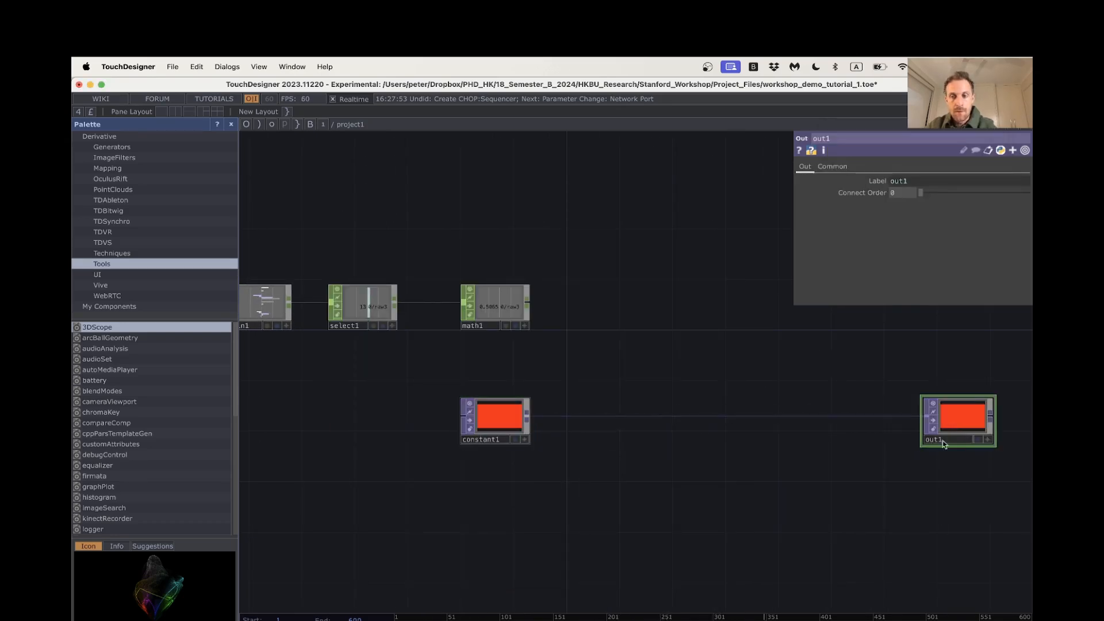
left_click_drag(895, 456, 842, 459)
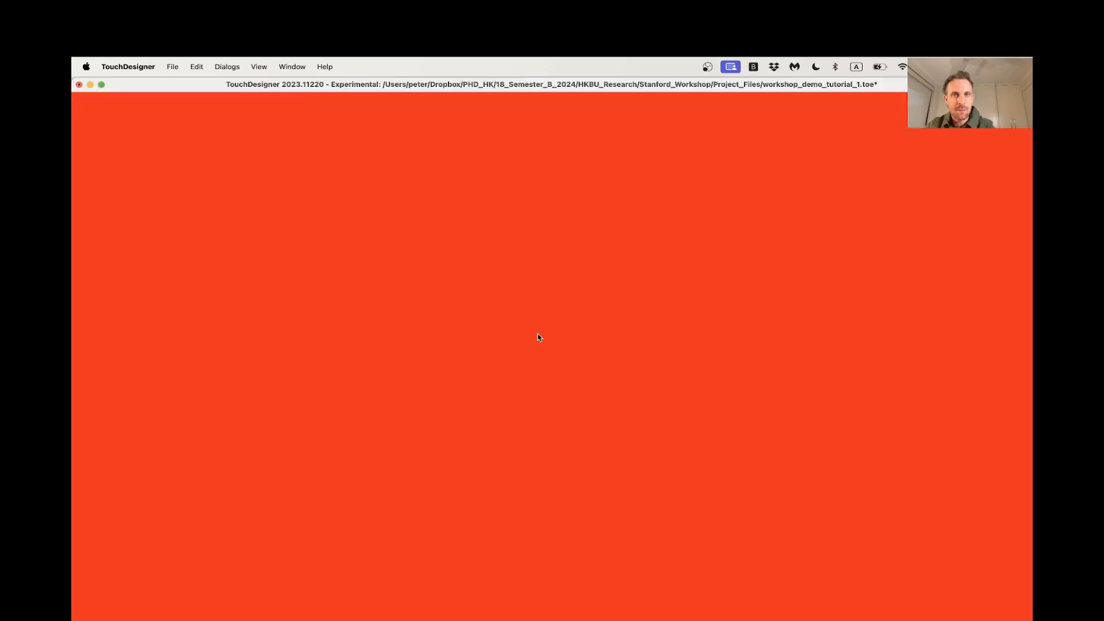
key("Escape")
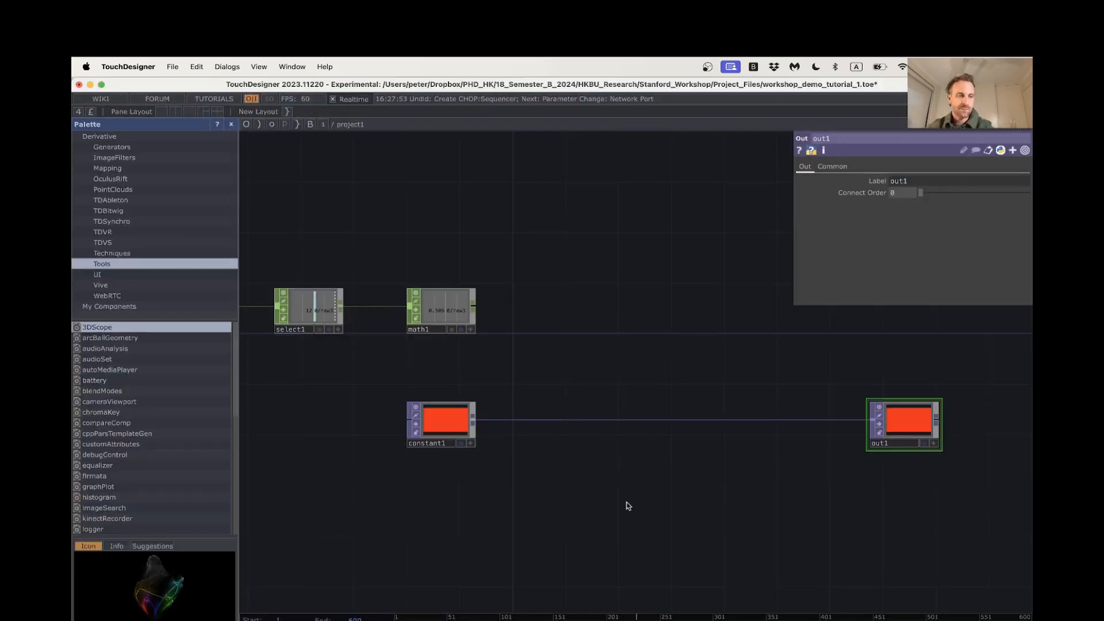
Duplicate constant1 and place the copy directly below the original, leaving a gap between them
scroll(561, 496, "down", 1)
left_click_drag(611, 492, 708, 490)
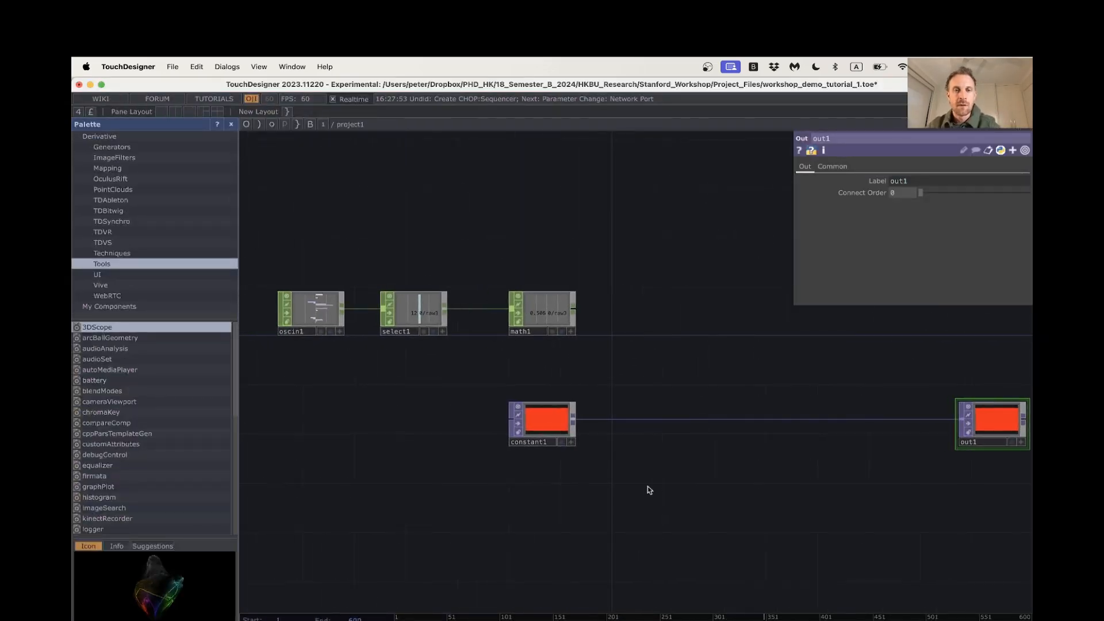
scroll(648, 486, "down", 3)
left_click(553, 439)
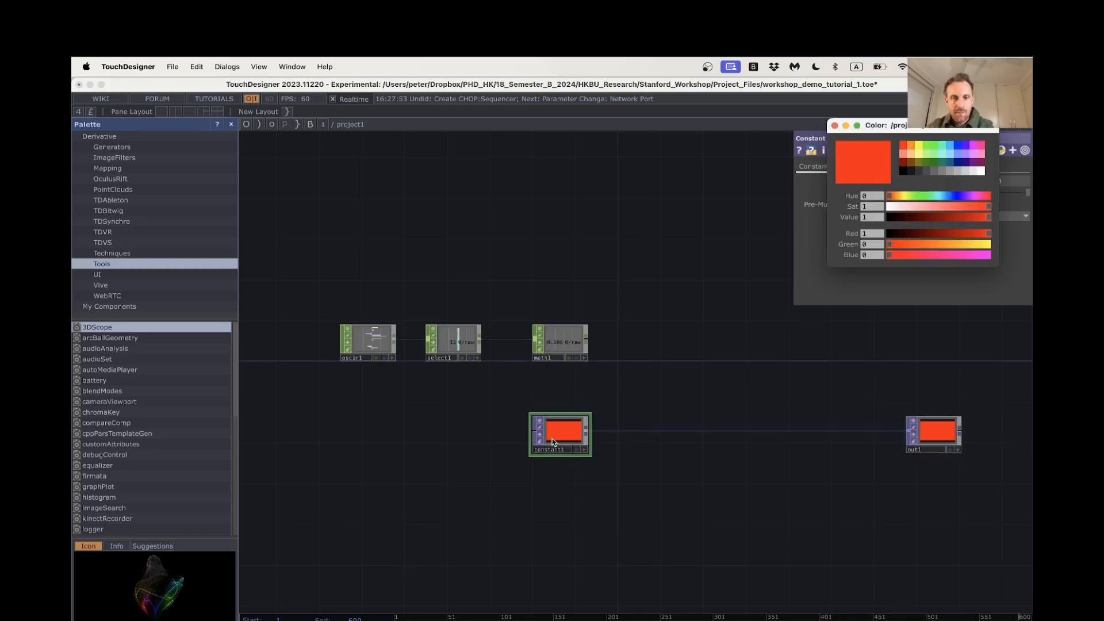
mouse_move(557, 441)
left_mouse_down()
mouse_move(556, 498)
mouse_move(568, 451)
left_mouse_up()
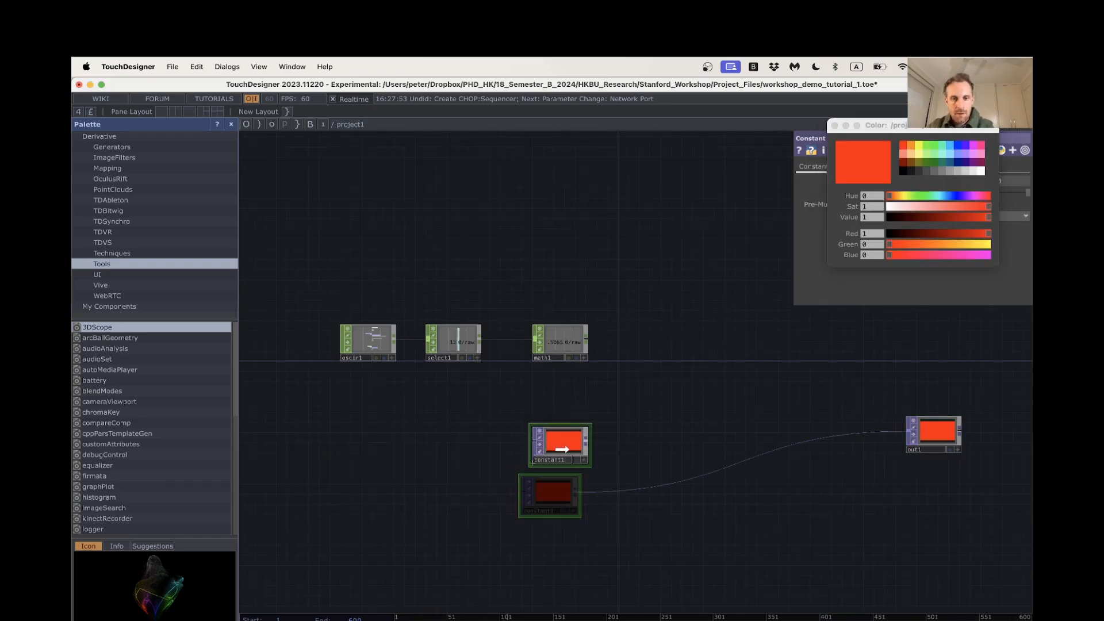
key("ctrl+c")
key("super+v")
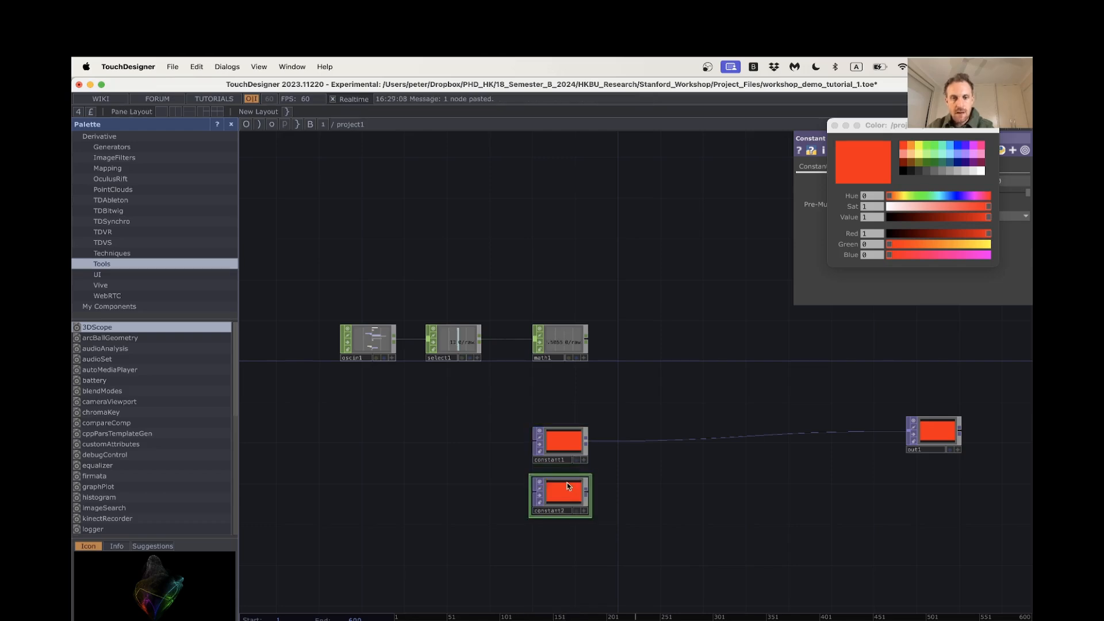
left_click_drag(558, 494, 558, 514)
left_click_drag(634, 511, 625, 478)
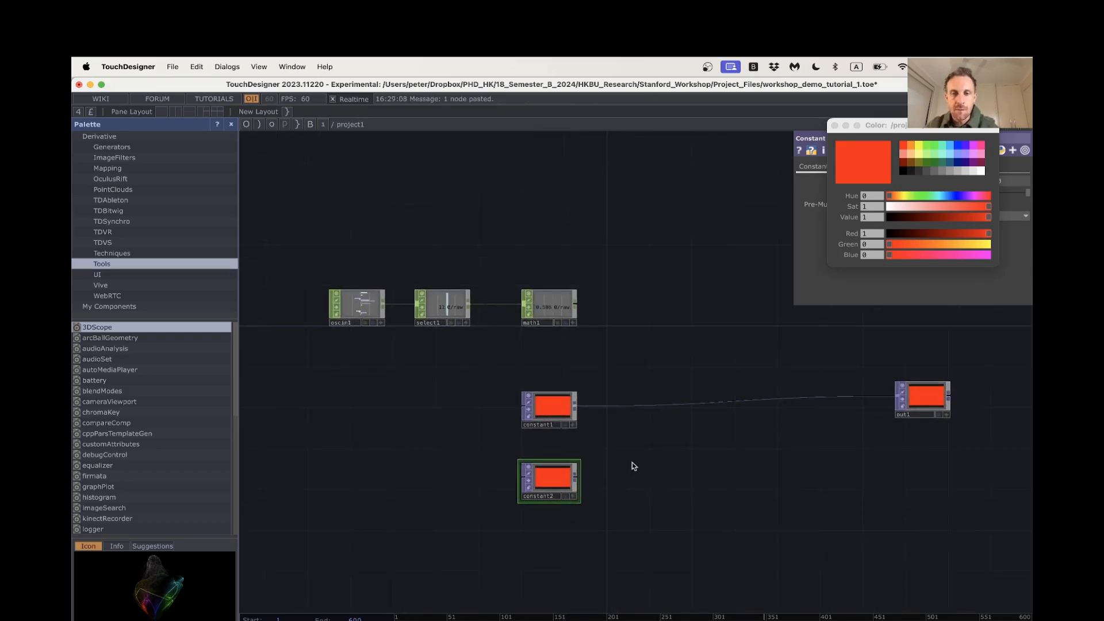
Set the color of constant2 to bright green with red 0.36, green 1 and blue 0
left_click(928, 149)
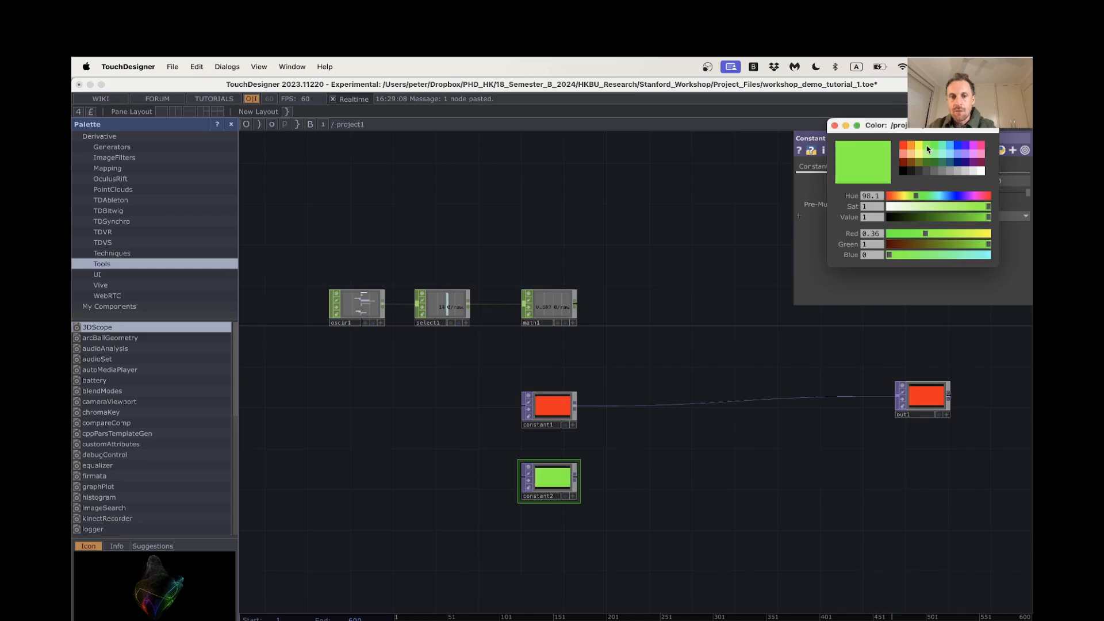
left_click(835, 126)
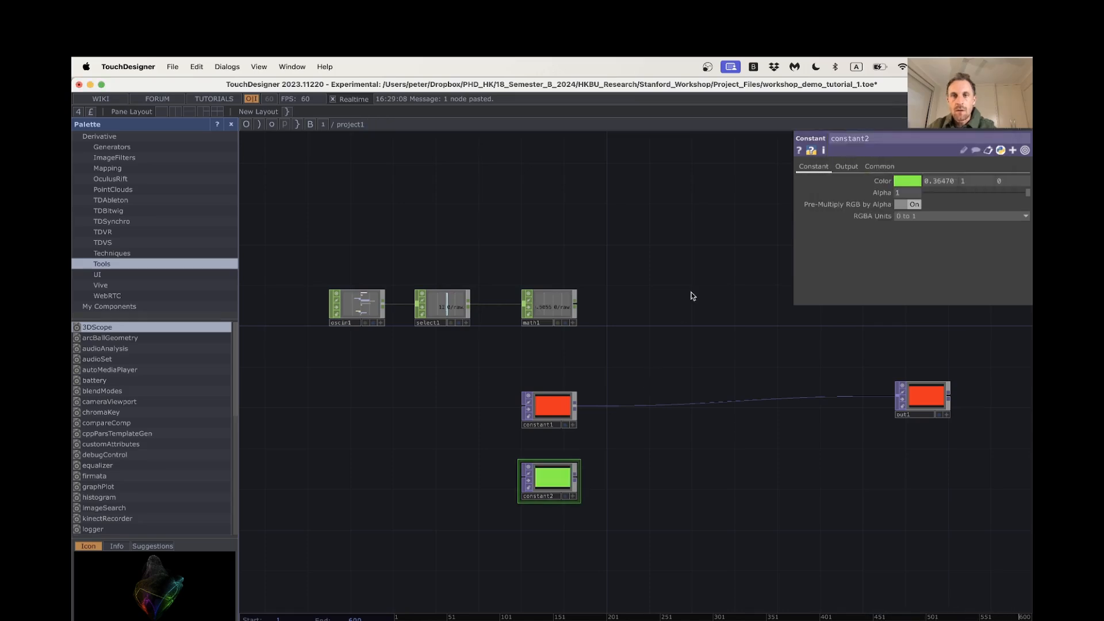
Insert a Switch TOP into the wire between constant1 and out1, leaving room on both sides
right_click(654, 404)
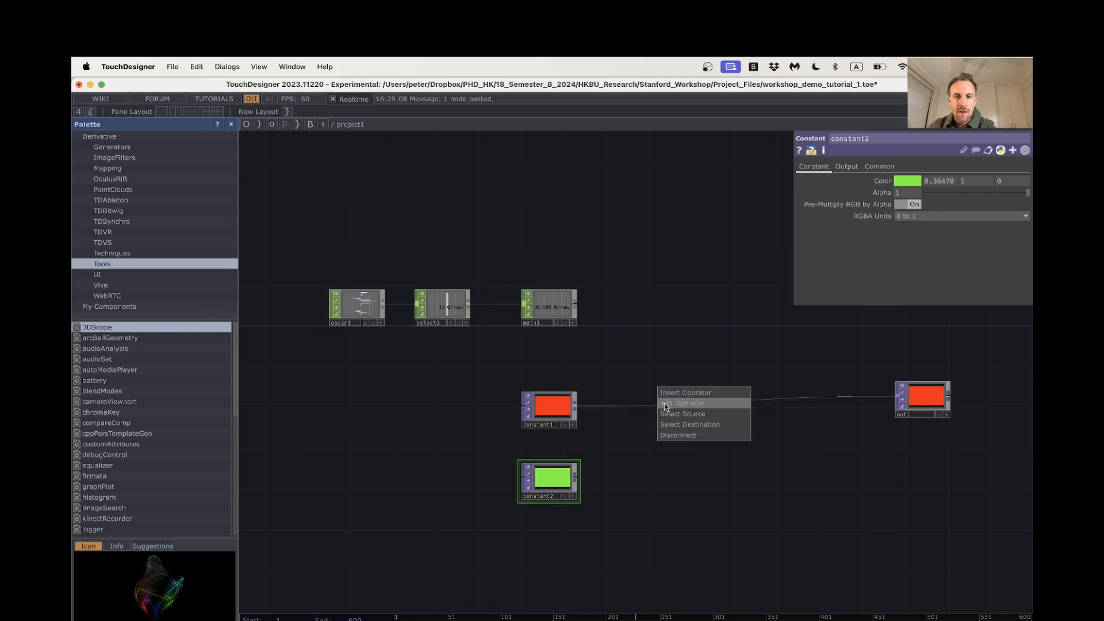
left_click(671, 394)
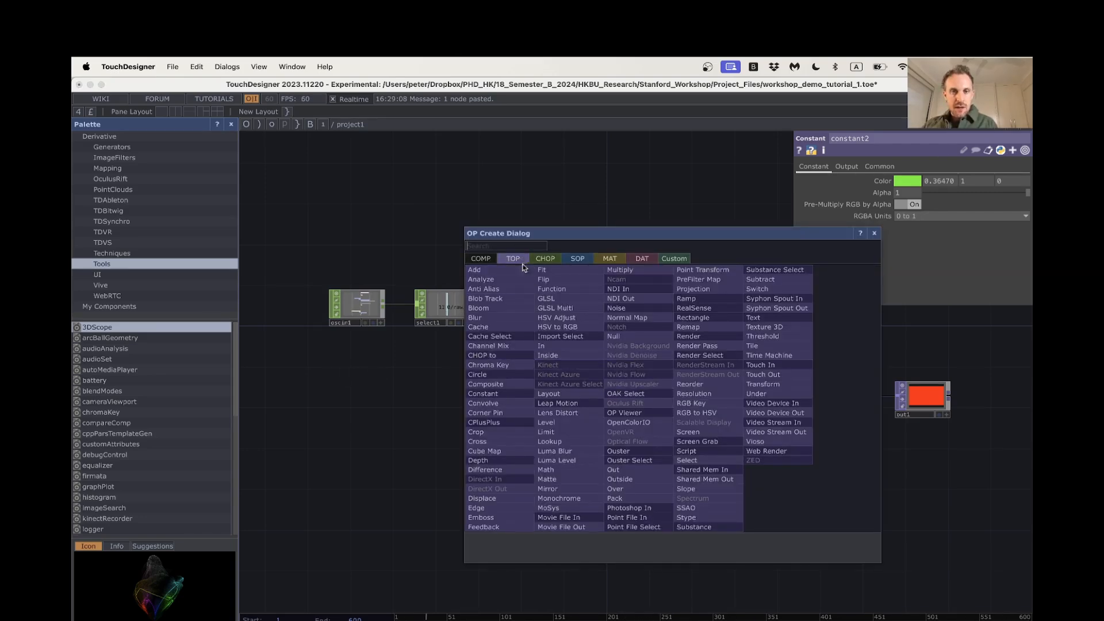
type("swt")
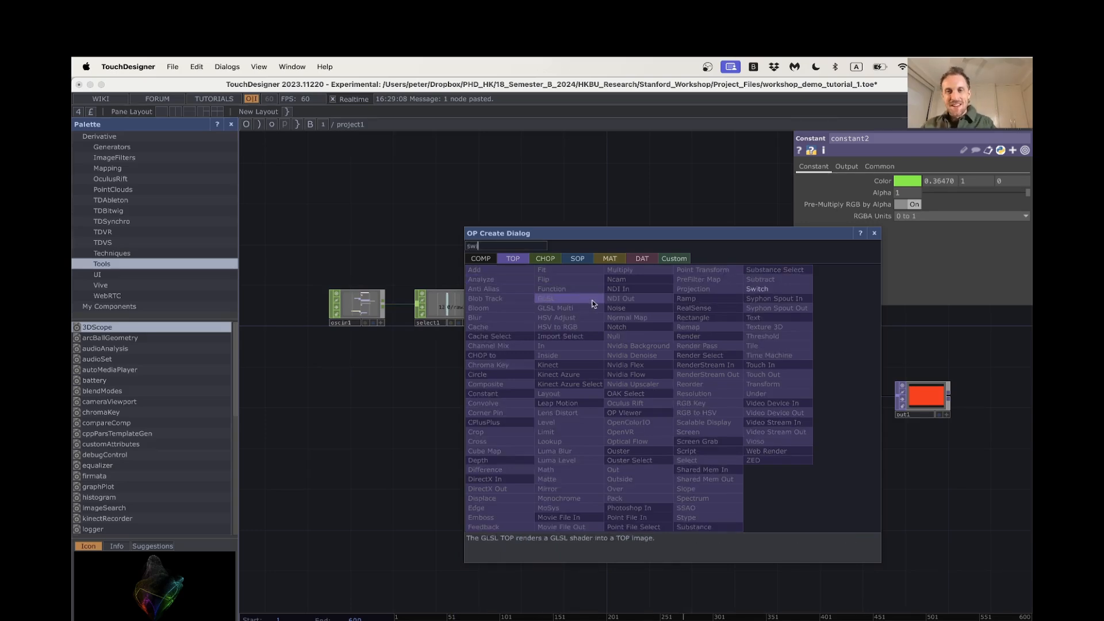
left_click(758, 291)
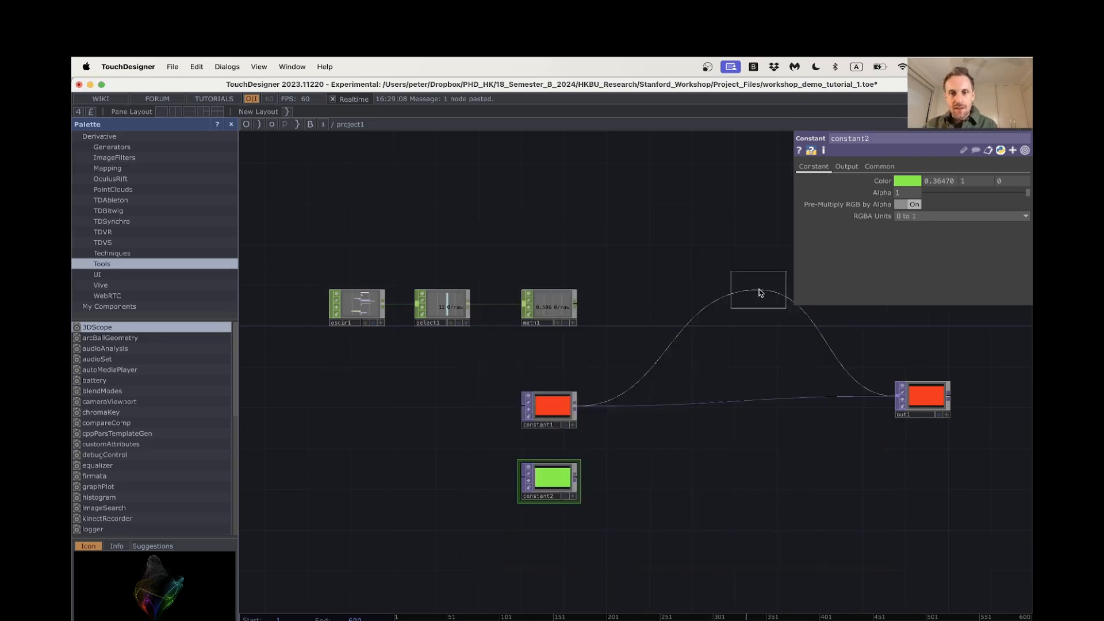
left_click(699, 398)
Wire constant2 into switch1 as its second input and try the Index, leaving it at 0
left_click_drag(575, 481, 683, 453)
left_click_drag(691, 408, 680, 418)
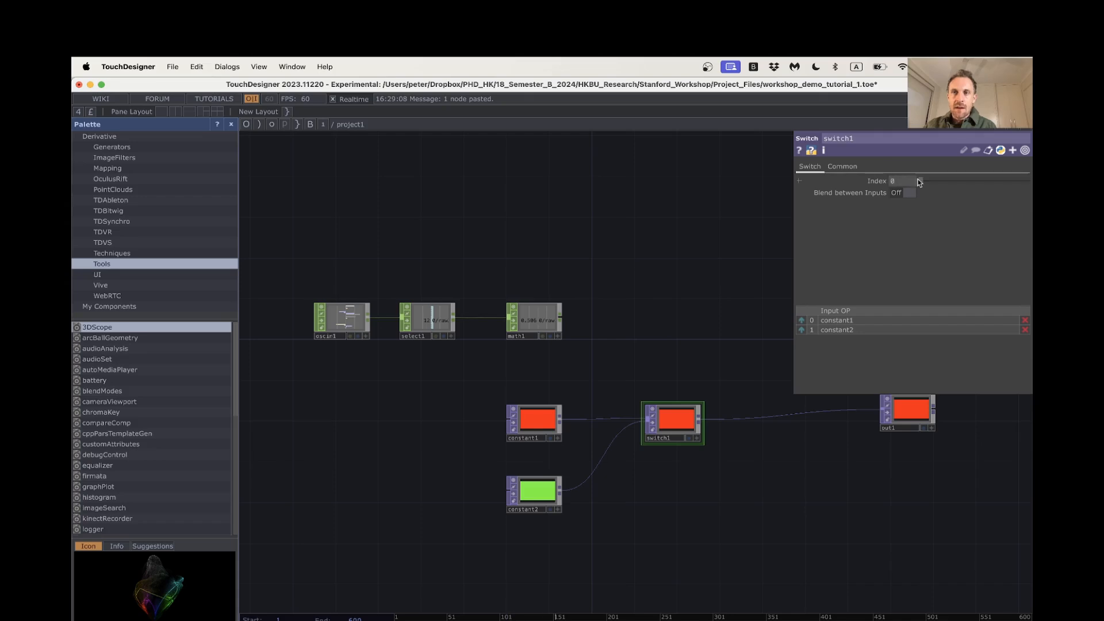
mouse_move(924, 182)
left_mouse_down()
mouse_move(945, 183)
mouse_move(912, 182)
left_mouse_up()
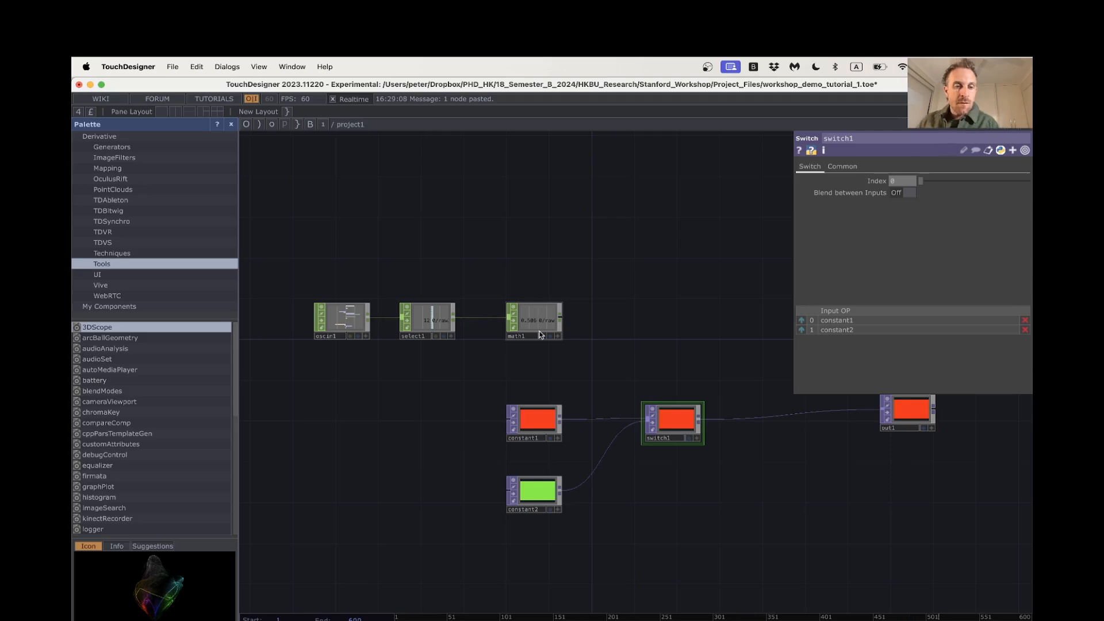
Duplicate constant2 directly below itself and set the copy's color to bright magenta
scroll(591, 325, "down", 3)
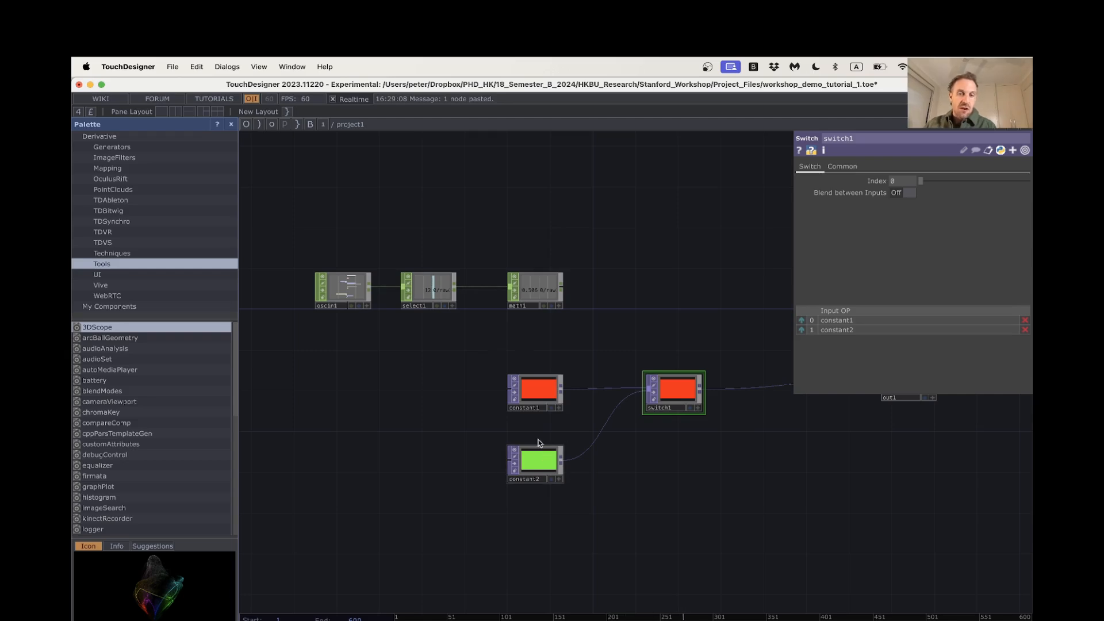
left_click(544, 472)
key("super+v")
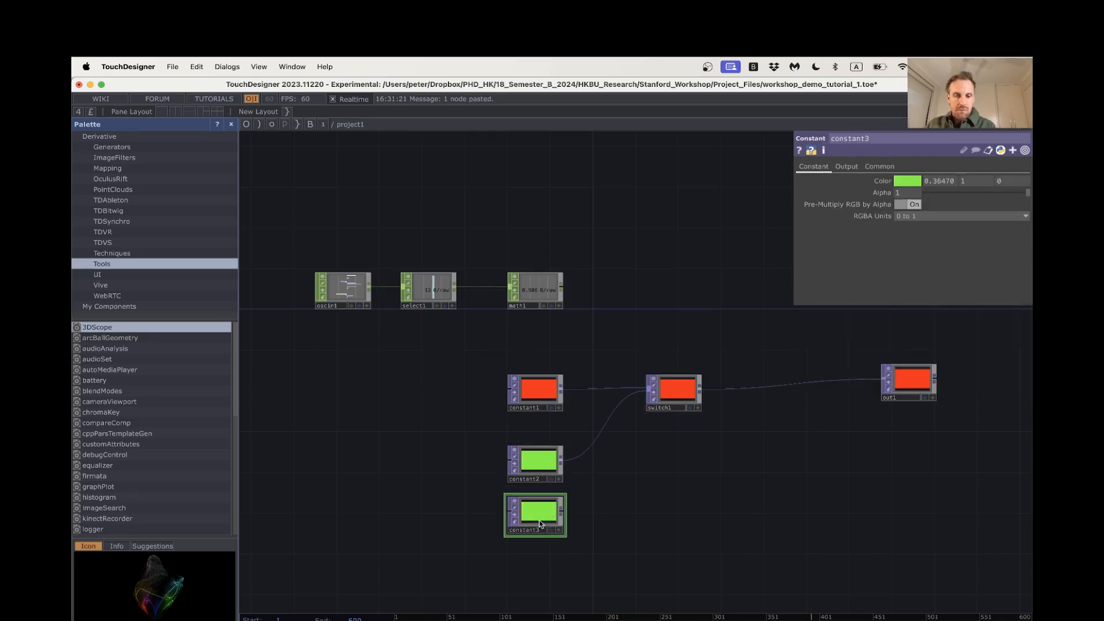
left_click(908, 182)
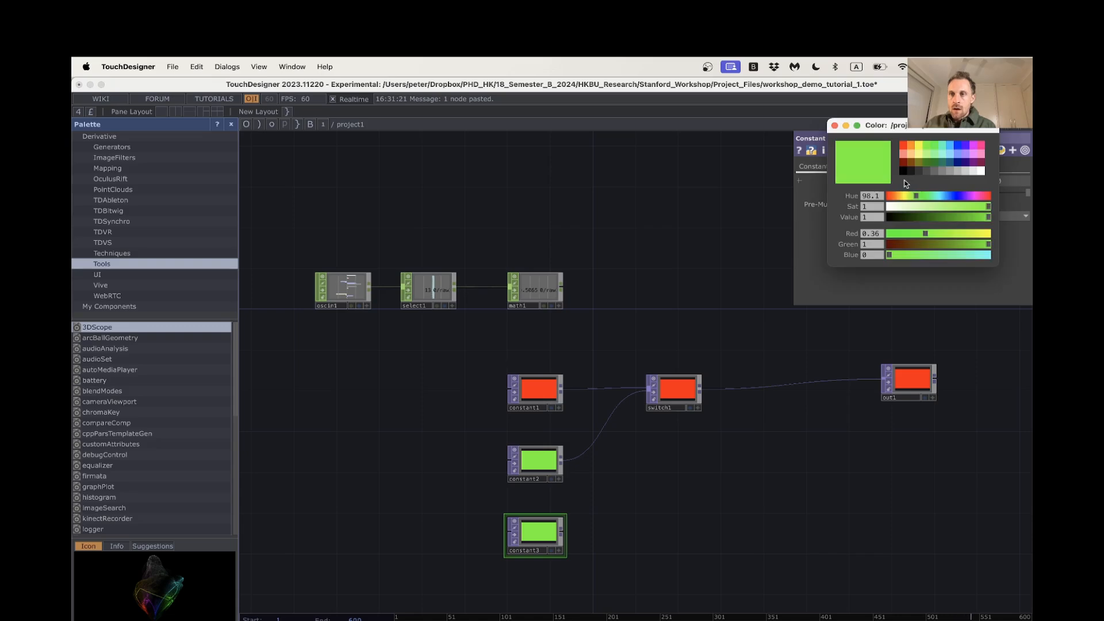
left_click(972, 148)
Wire constant3 into switch1 as its third input and, after trying the Index, lower switch1 toward the level of constant2
left_click_drag(562, 531, 652, 395)
left_click(676, 391)
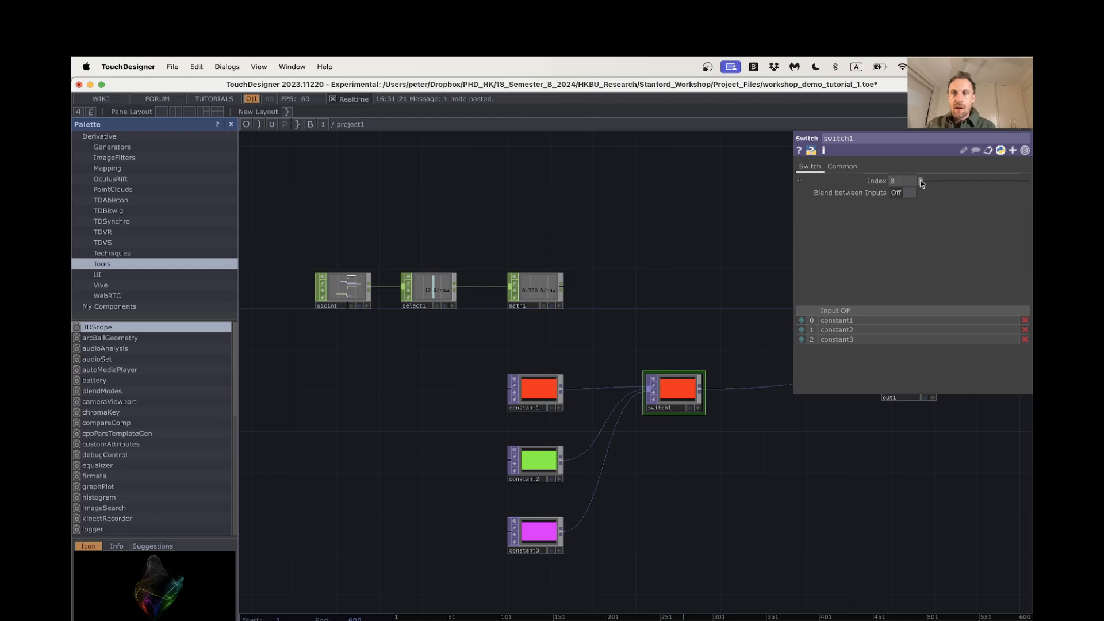
left_click_drag(932, 184, 908, 185)
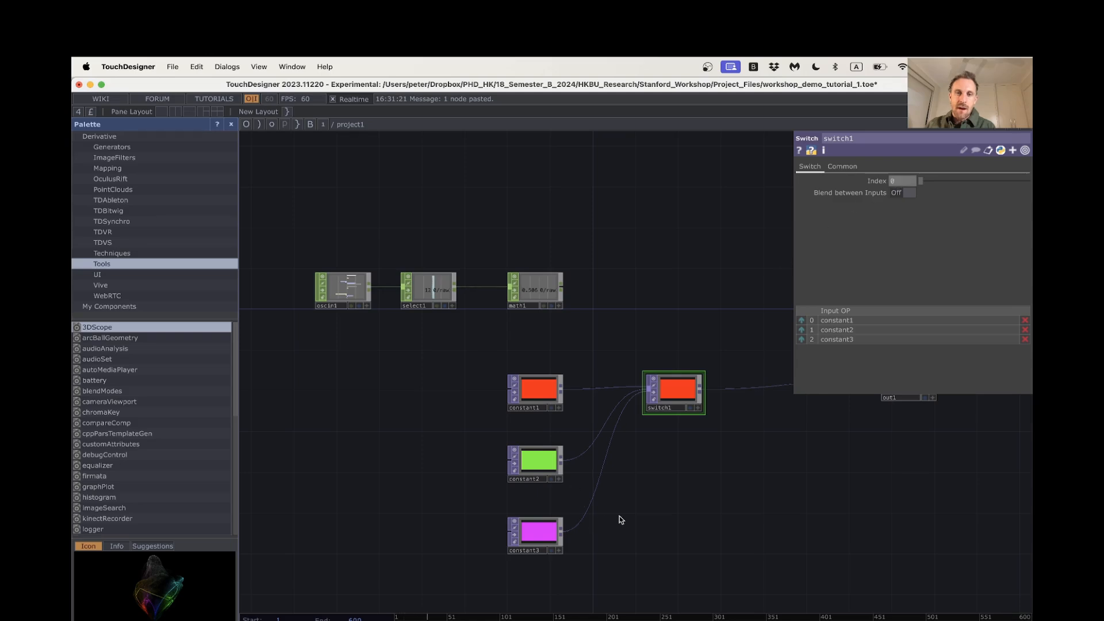
left_click_drag(674, 397, 684, 448)
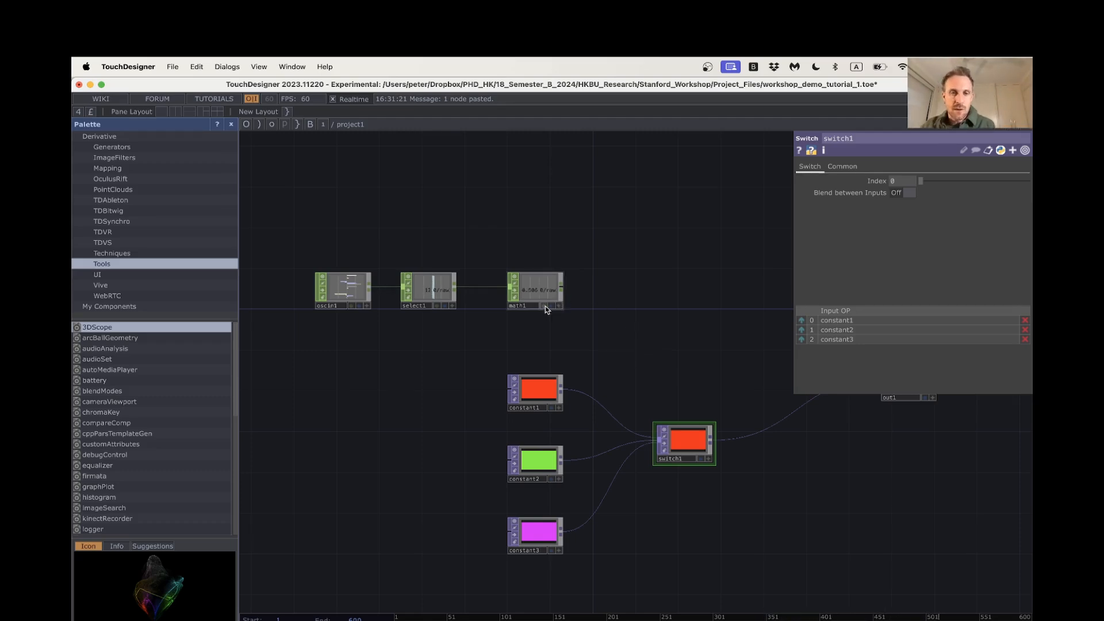
Examine the raw sensor value in select1 and its scaled value in math1 while moving the sensor
scroll(532, 314, "up", 3)
left_click_drag(535, 333, 571, 352)
scroll(551, 324, "up", 4)
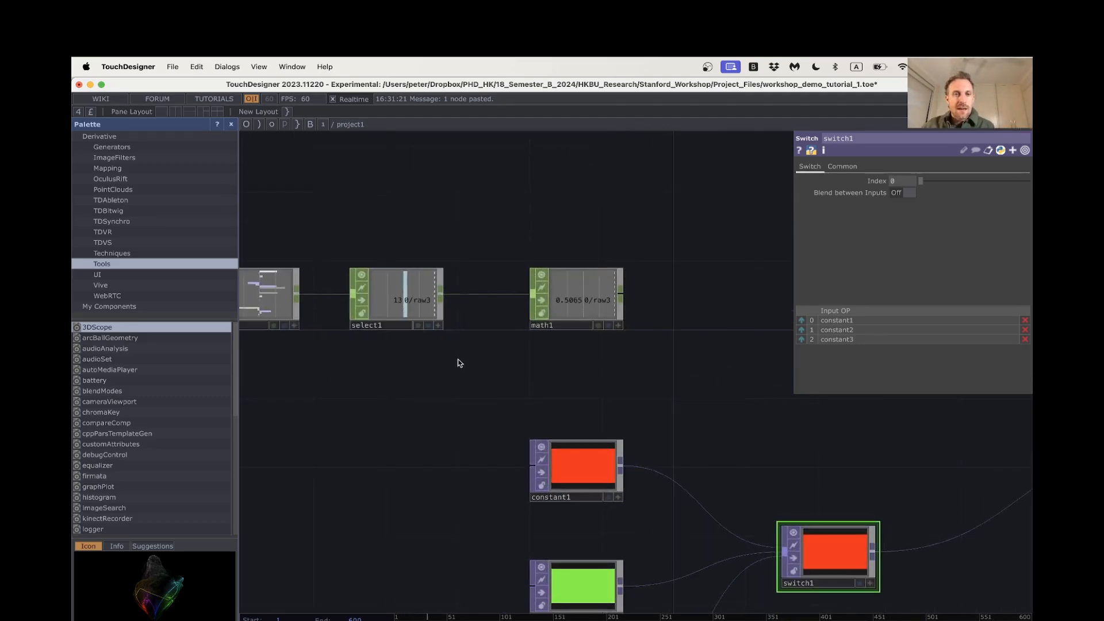
scroll(426, 333, "up", 2)
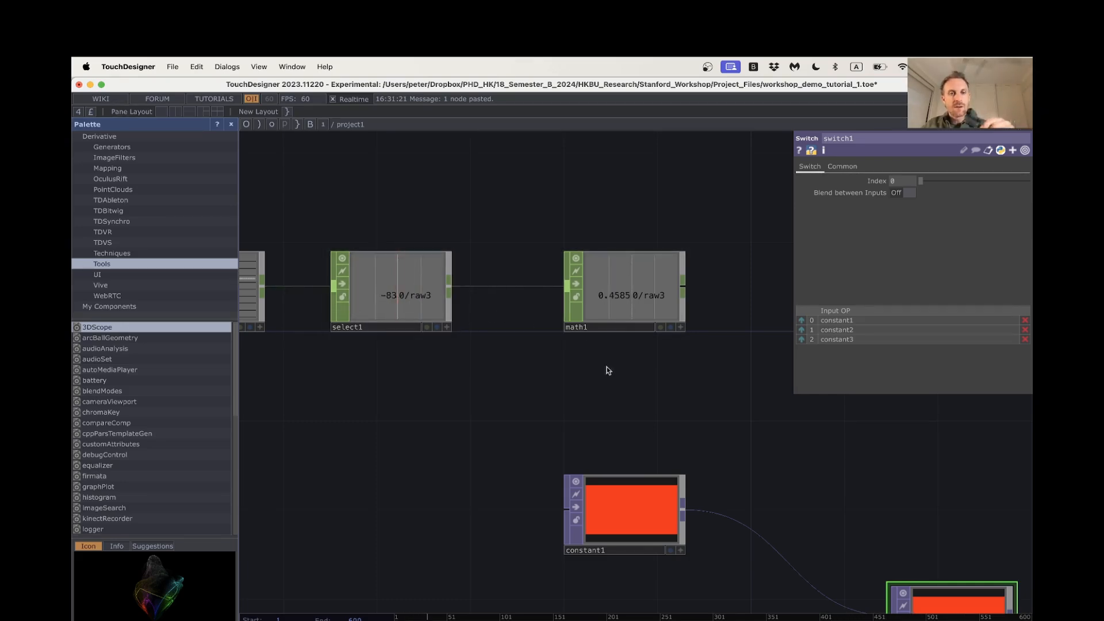
left_click_drag(605, 371, 499, 388)
scroll(499, 388, "down", 5)
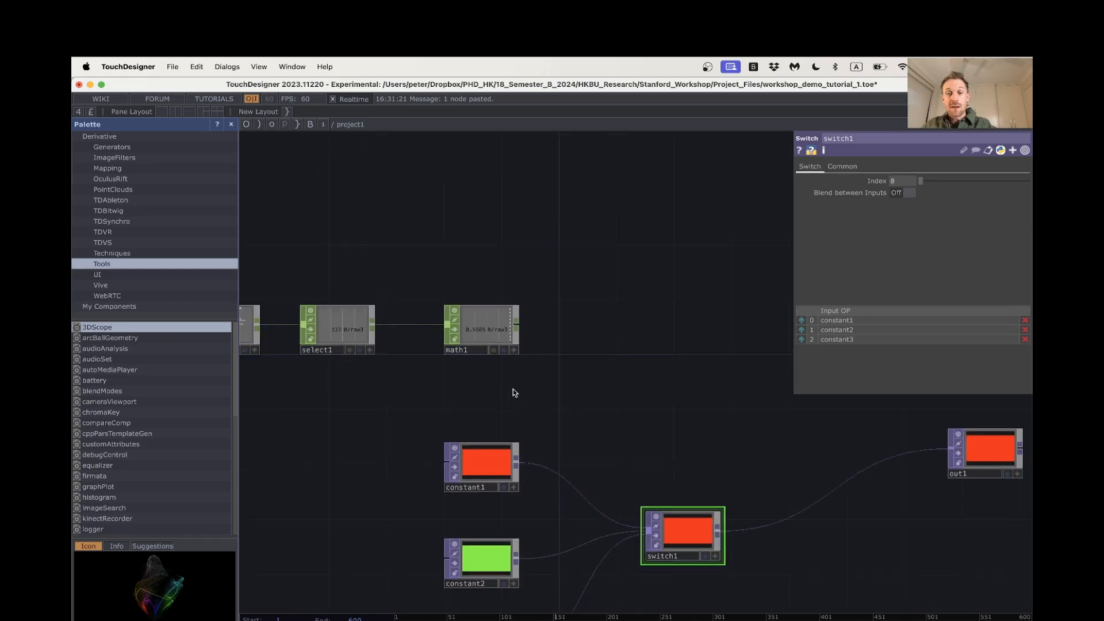
left_click_drag(596, 357, 617, 277)
left_click_drag(560, 311, 604, 361)
scroll(562, 323, "up", 3)
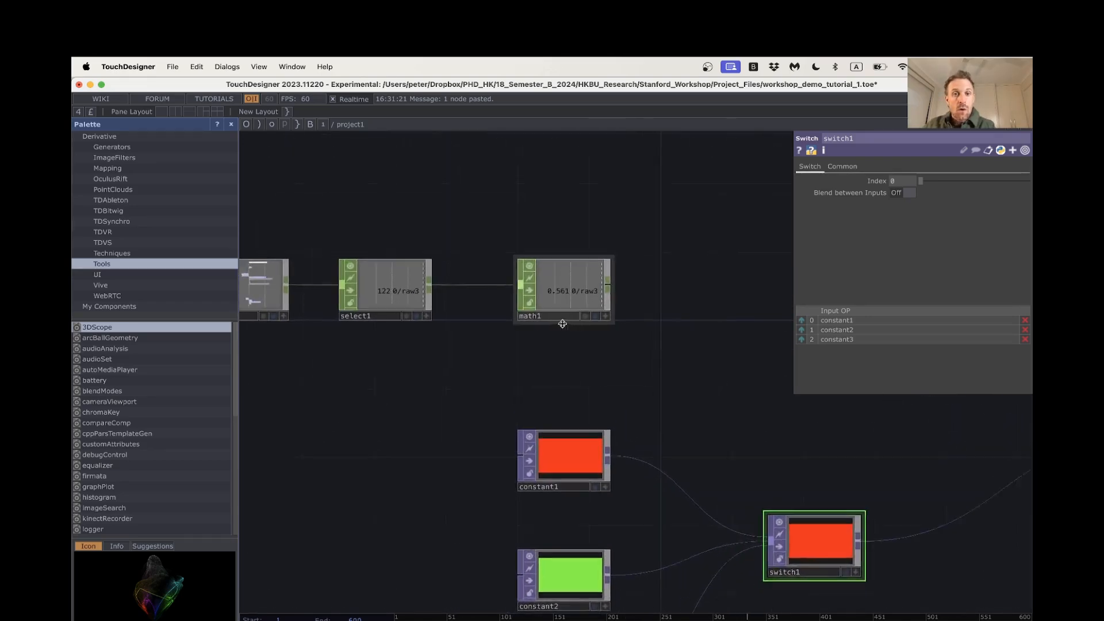
Set the upper To Range value of math1 to 2 to cover the three switch inputs
left_click(414, 276)
left_click(596, 287)
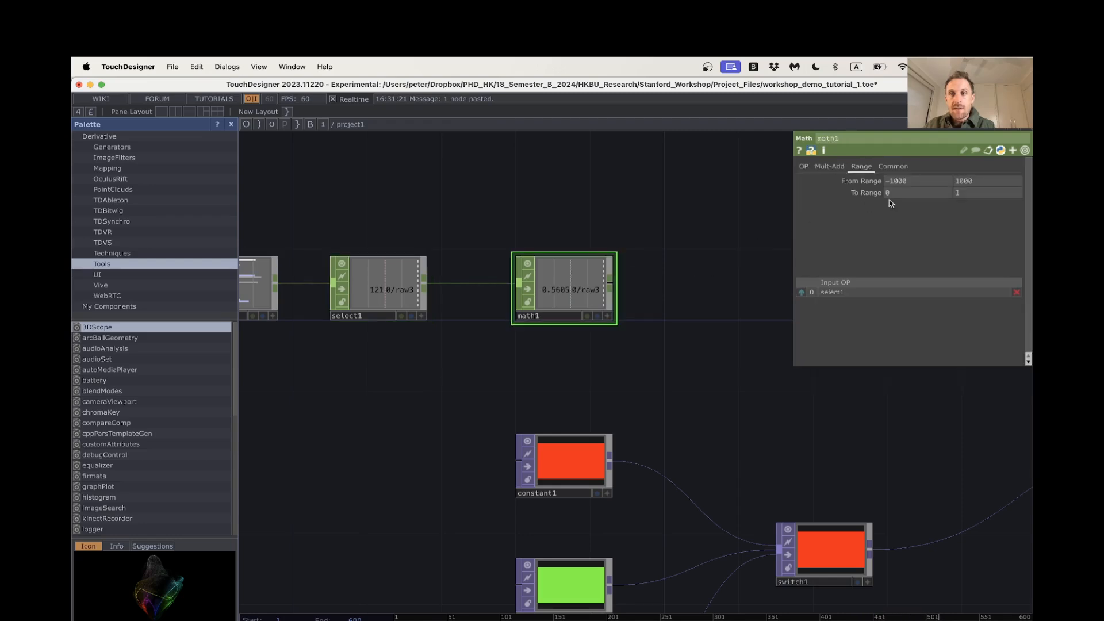
left_click(971, 193)
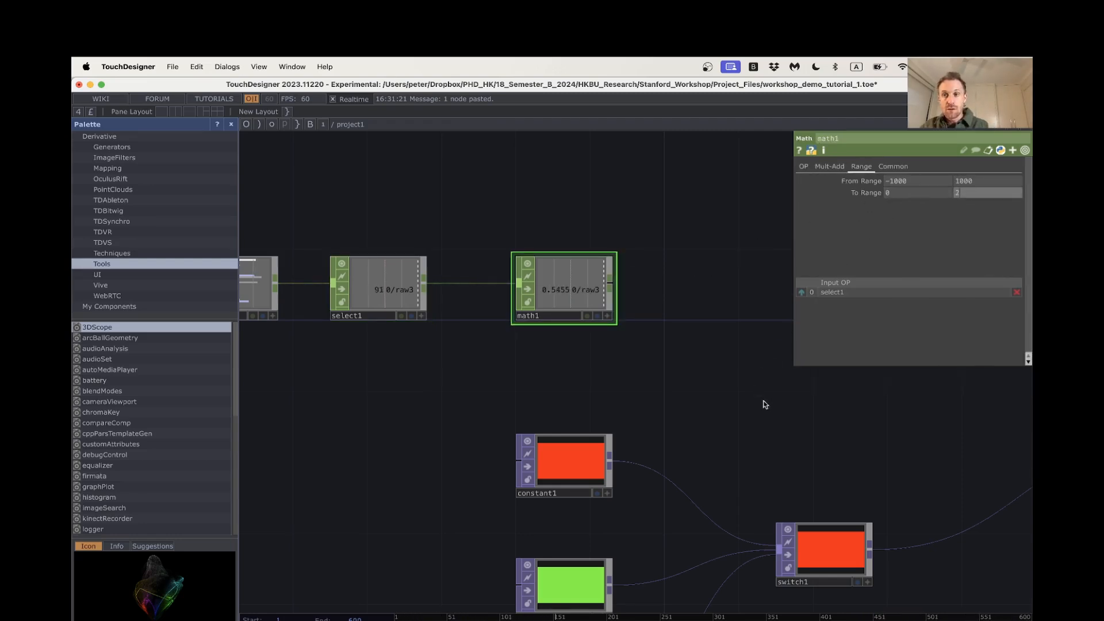
type("2")
key("Return")
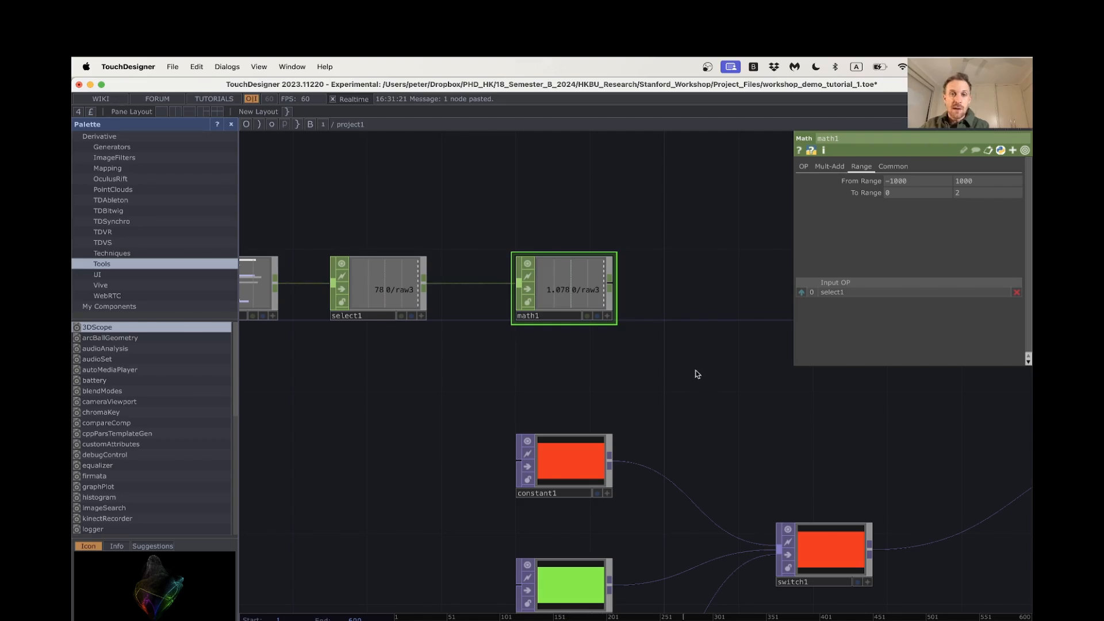
Add a second Math CHOP wired from the output of math1
scroll(697, 374, "down", 2)
left_click_drag(687, 367, 671, 357)
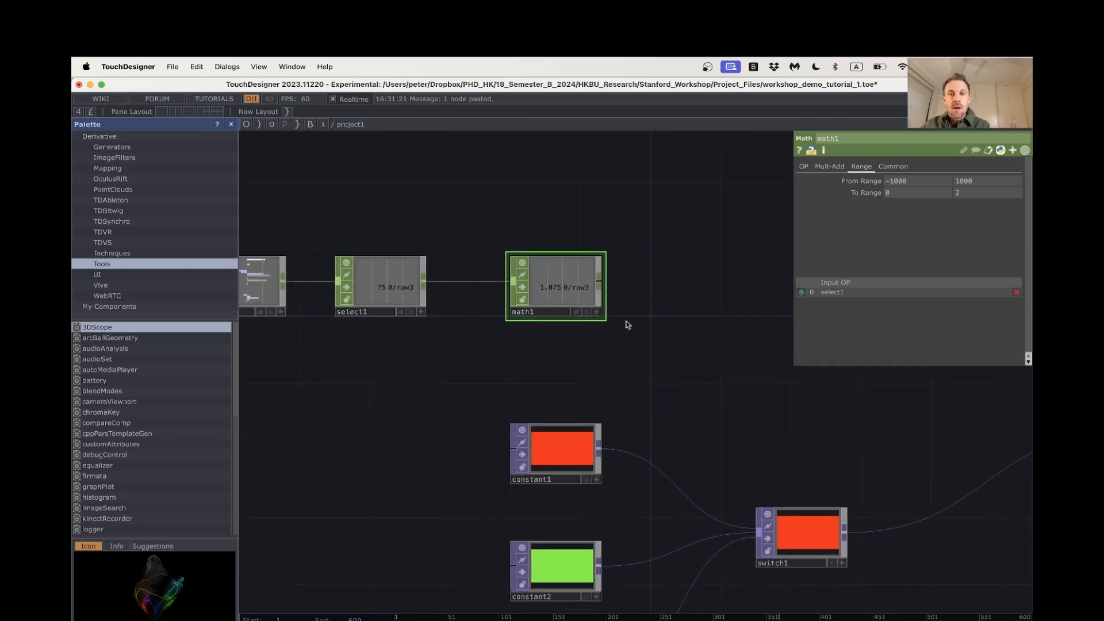
right_click(600, 283)
type("math")
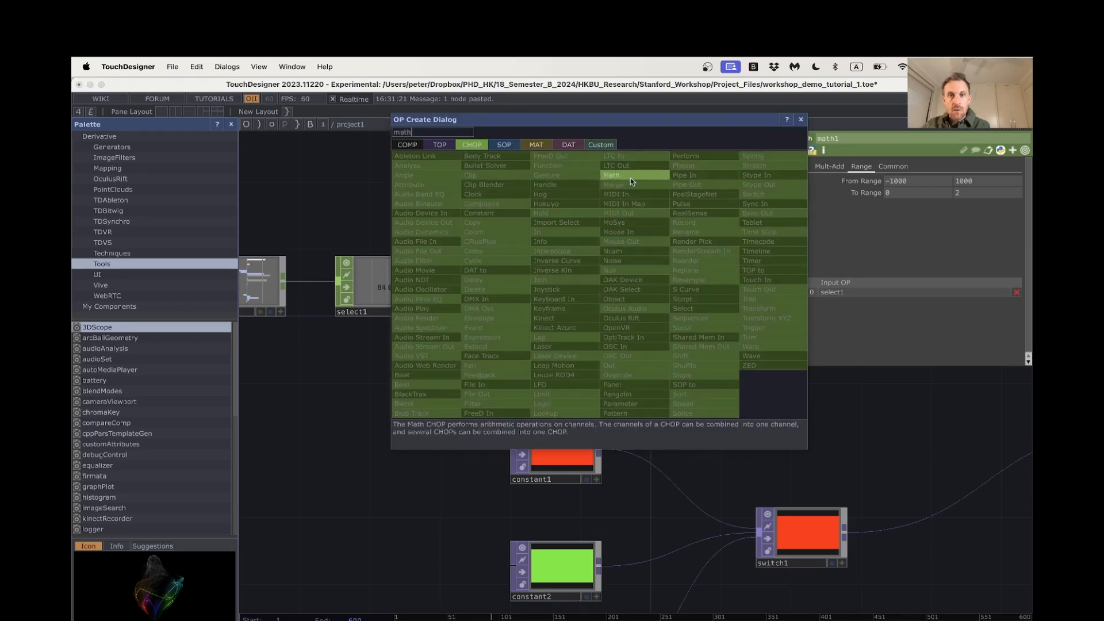
left_click(627, 176)
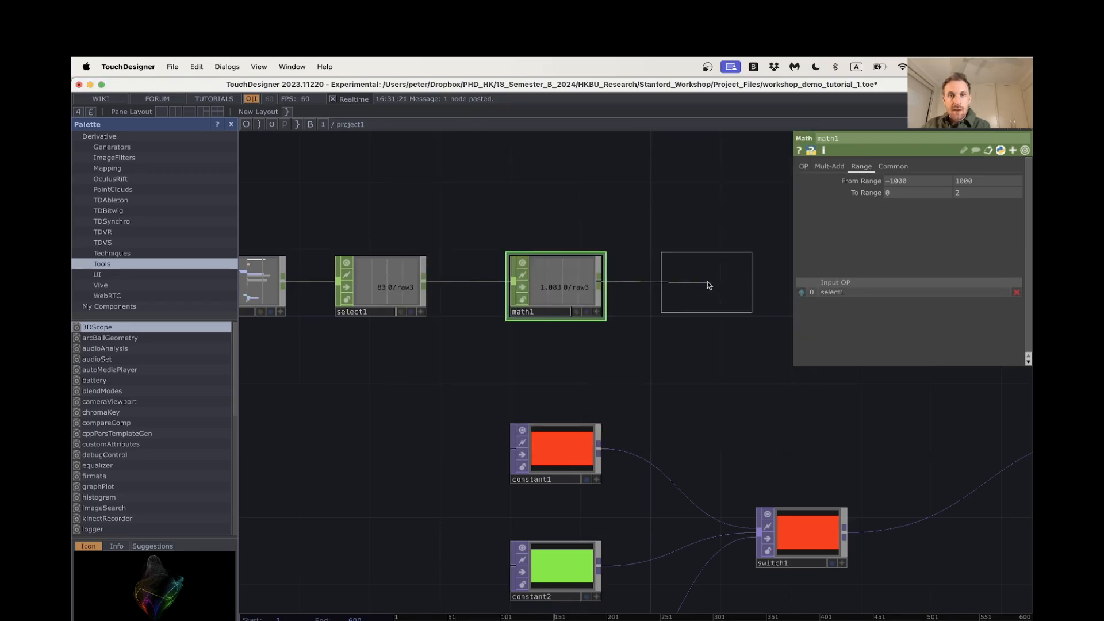
left_click(709, 286)
Set the Integer option of math2 to Round so it outputs whole numbers
scroll(684, 333, "right", 2)
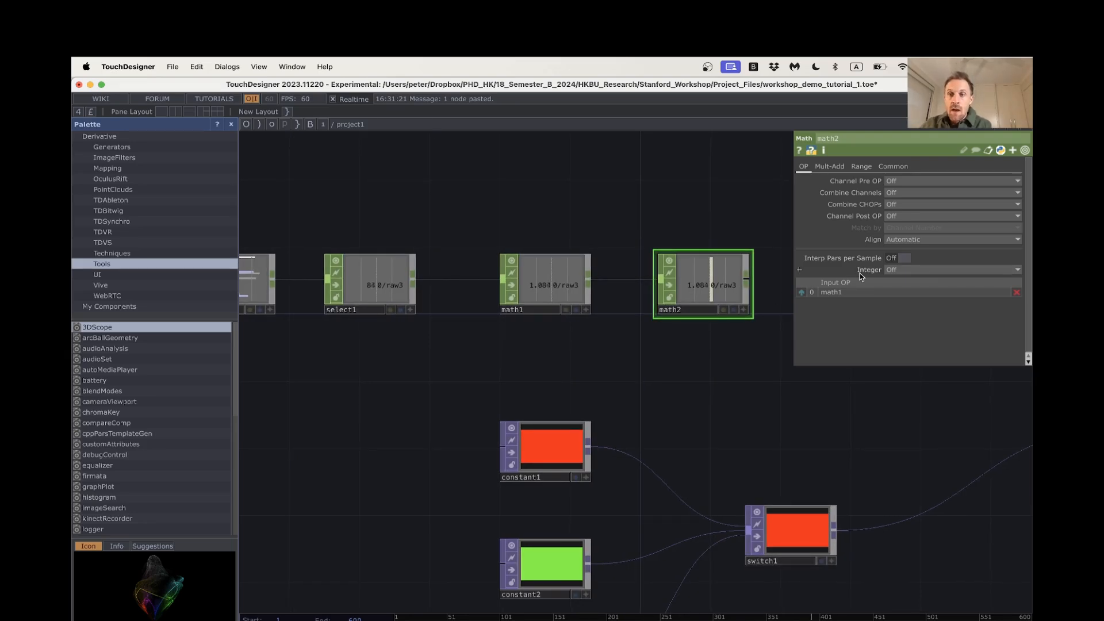
left_click(894, 270)
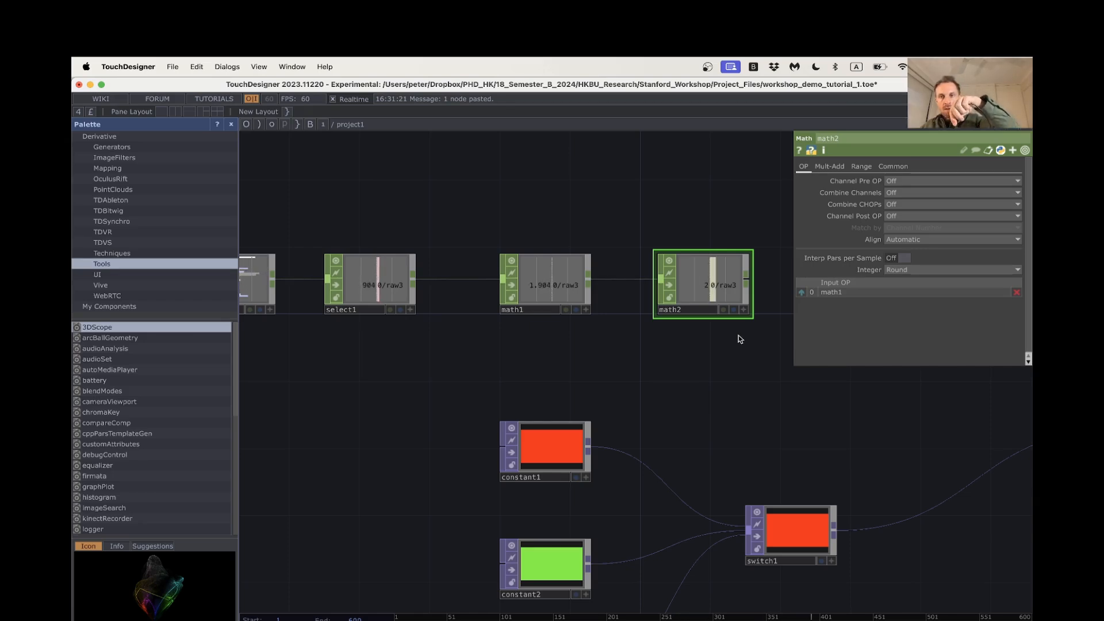
left_click_drag(741, 370, 677, 334)
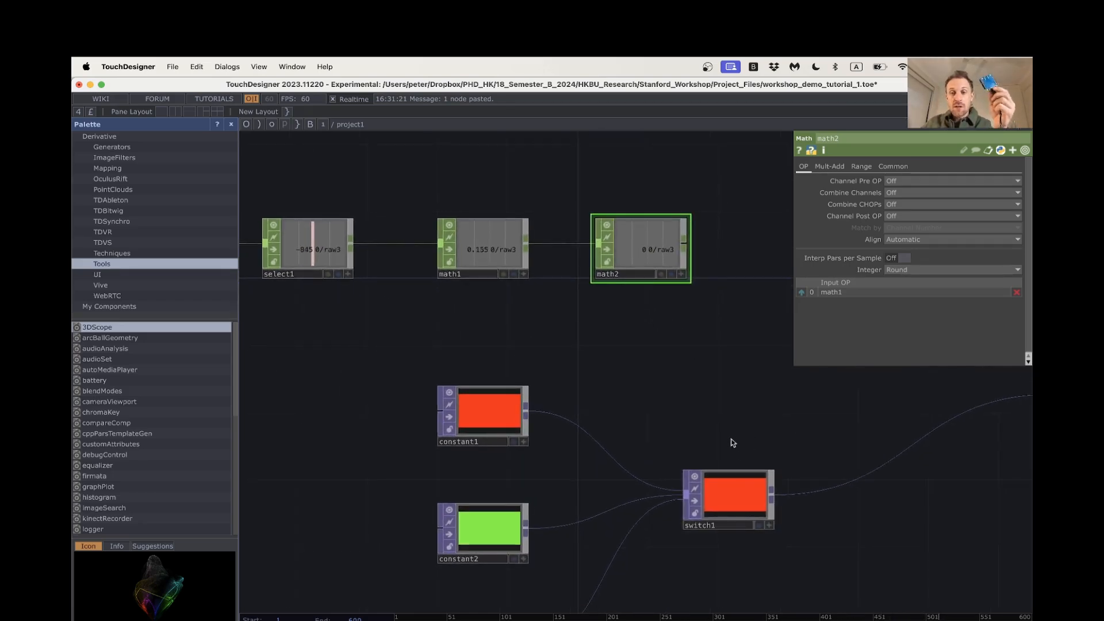
Add a Null CHOP wired from the output of math2, placed directly after it
left_click_drag(718, 405, 613, 385)
left_click(693, 466)
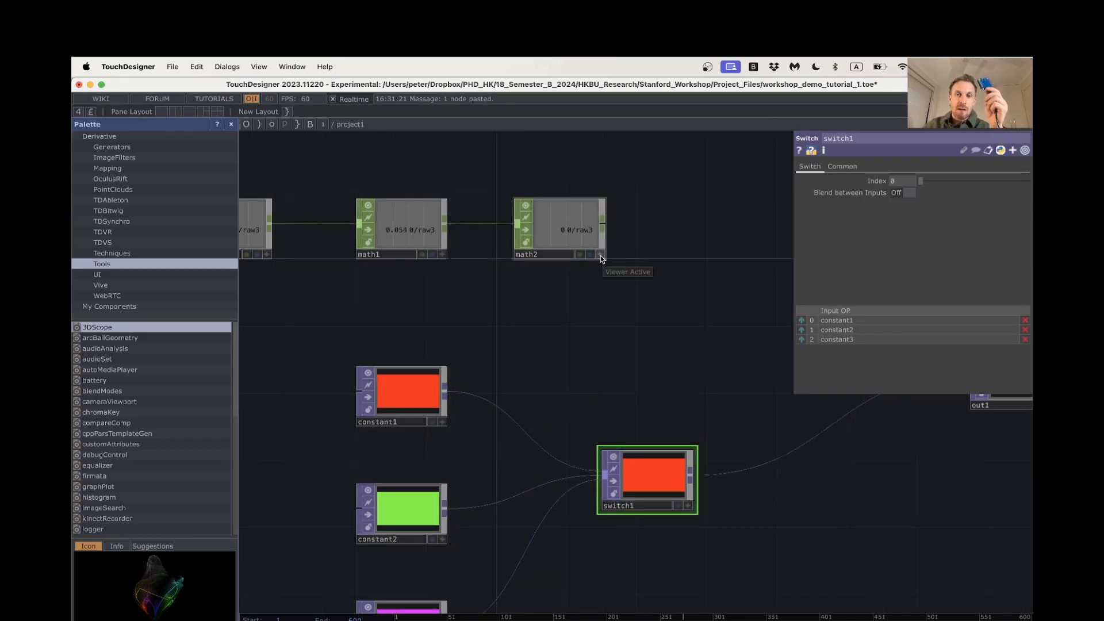
left_click(602, 224)
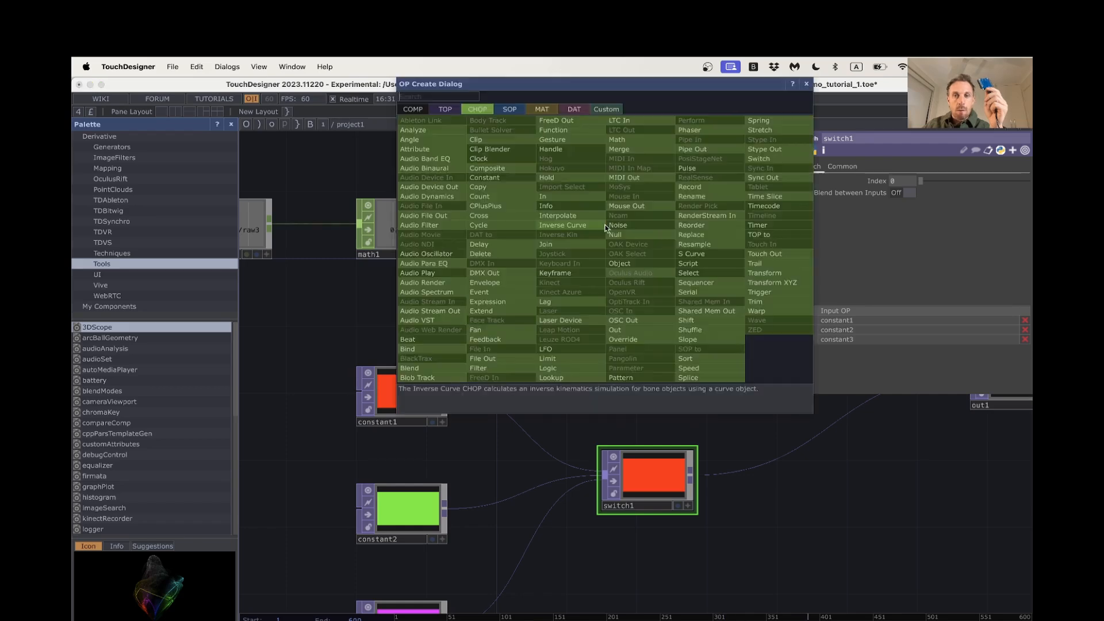
left_click(616, 235)
left_click(693, 230)
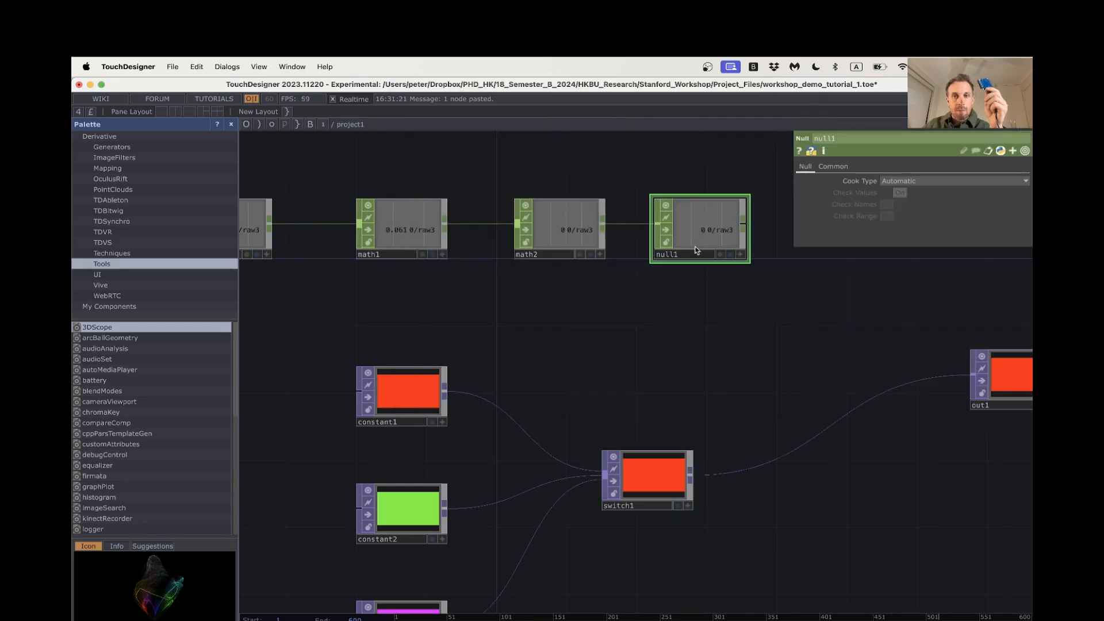
Make the viewer of null1 active and export its 0/raw3 channel to the Index parameter of switch1
left_click_drag(661, 301, 635, 297)
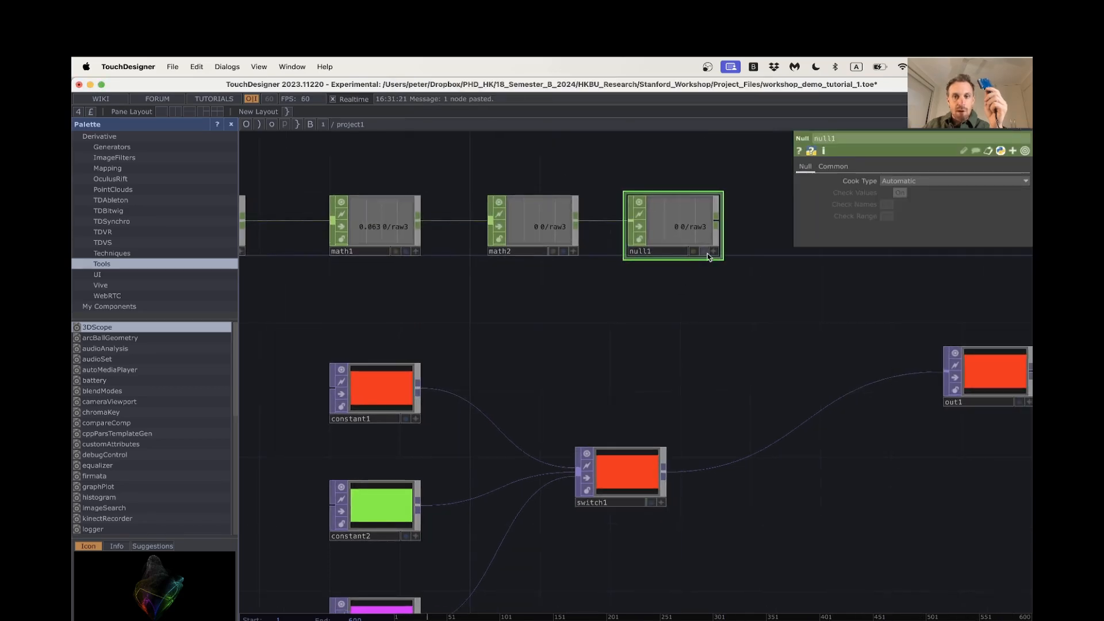
left_click(714, 252)
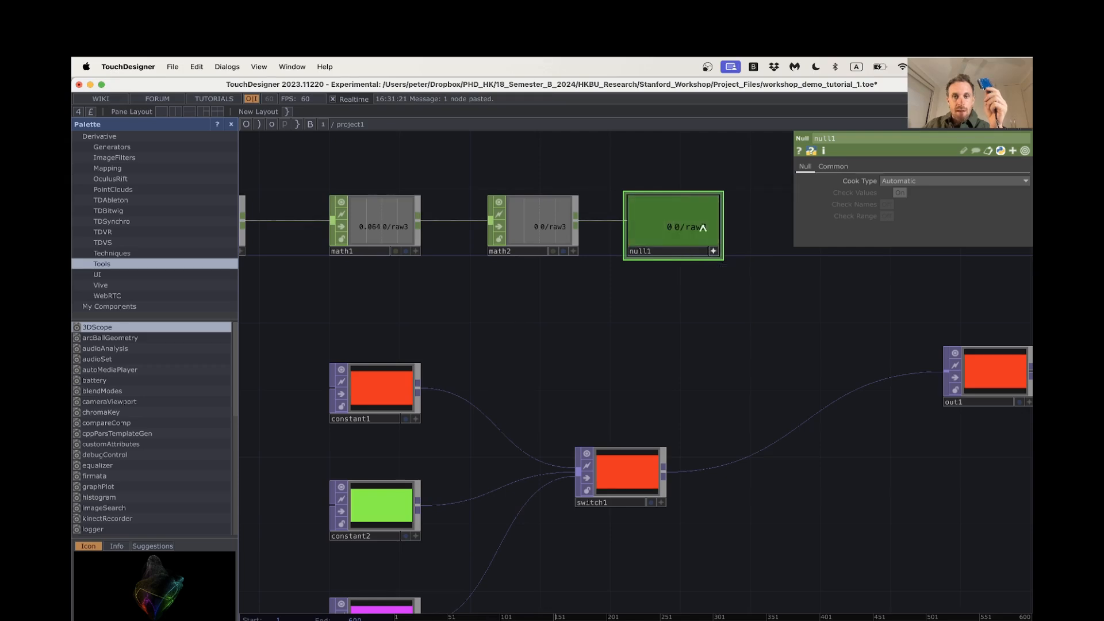
left_click(620, 476)
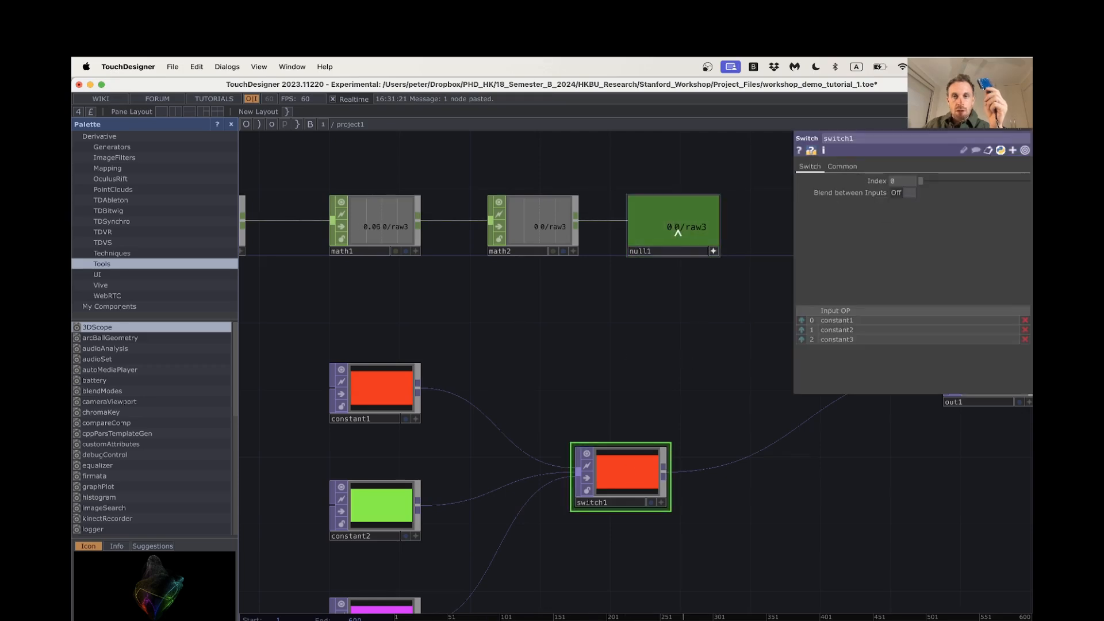
left_click_drag(678, 232, 730, 209)
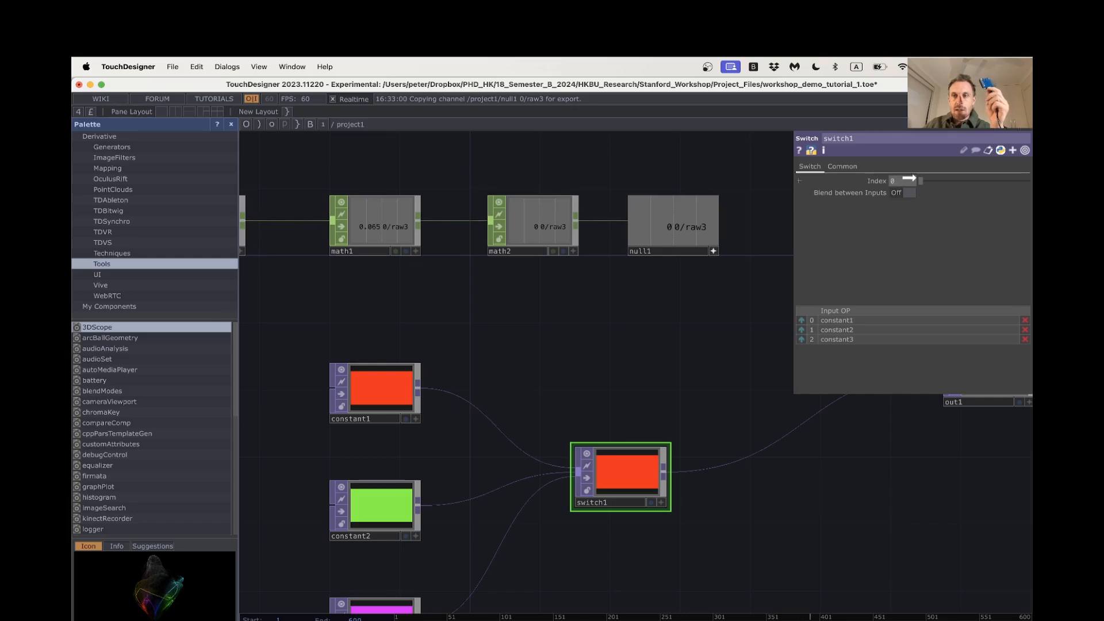
left_click(902, 166)
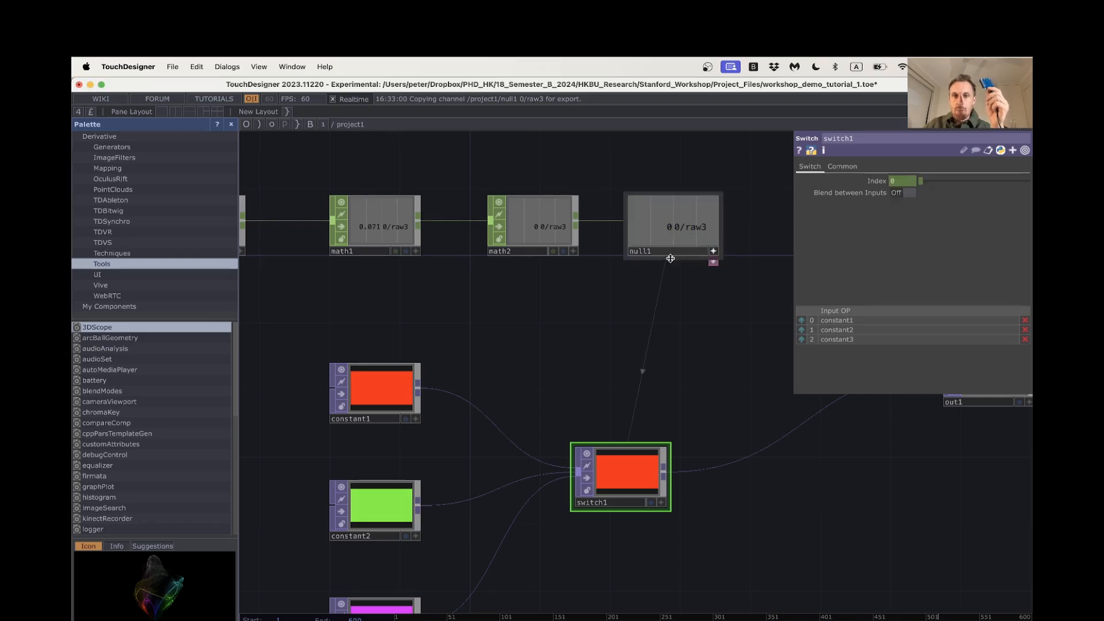
Add a Movie File In TOP to the network beside constant3
scroll(545, 340, "right", 5)
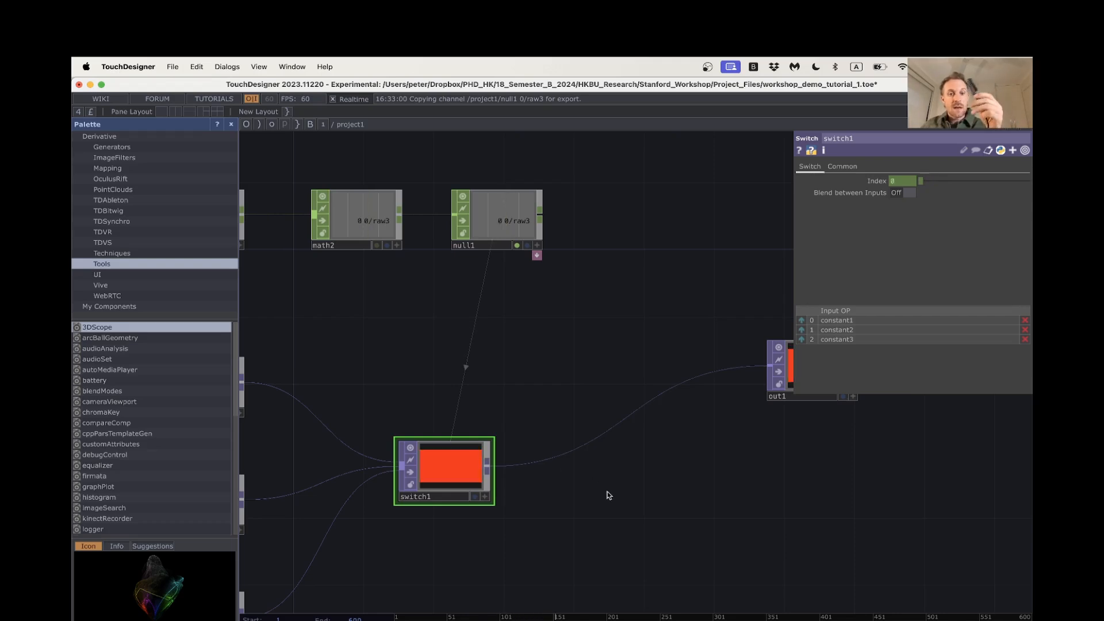
left_click_drag(608, 492, 768, 353)
scroll(529, 510, "down", 1)
left_click_drag(568, 508, 675, 449)
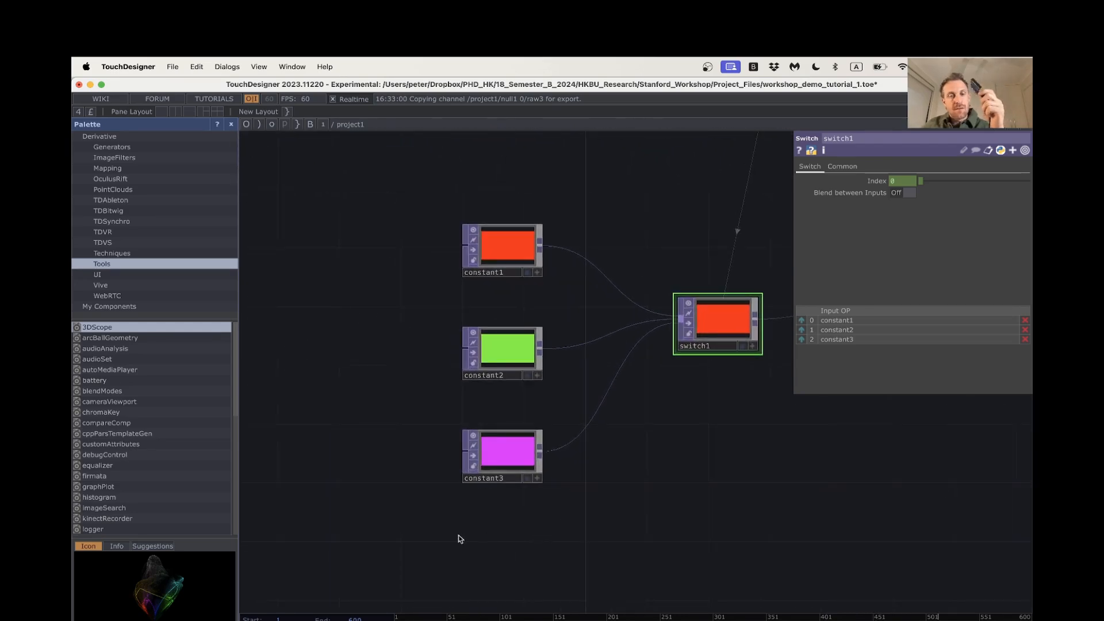
left_click_drag(460, 538, 417, 541)
key("Tab")
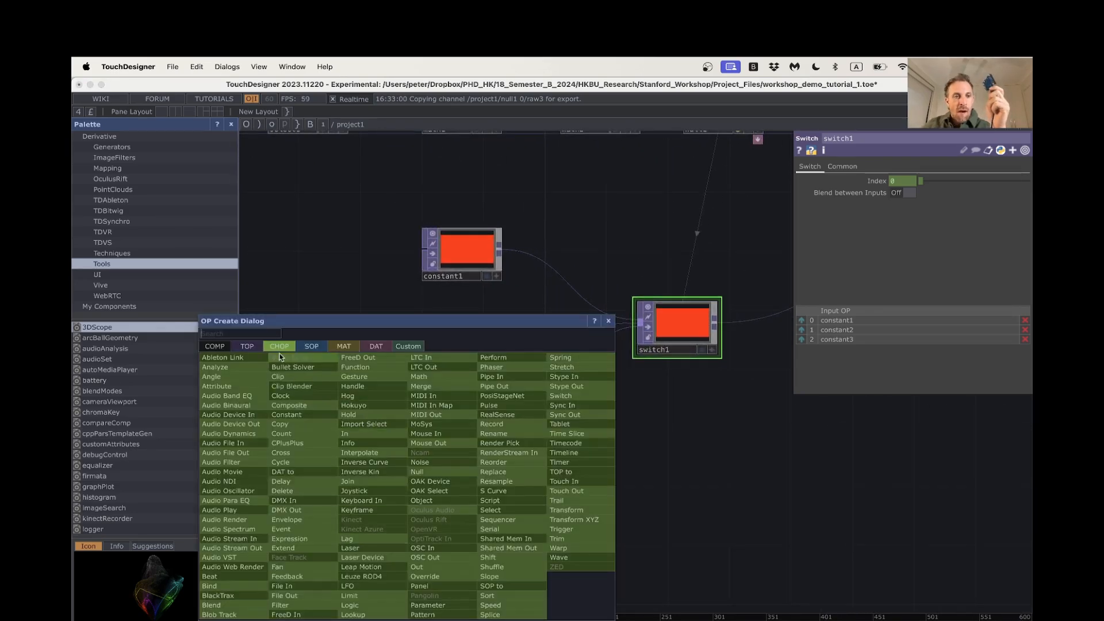
left_click(247, 346)
type("file")
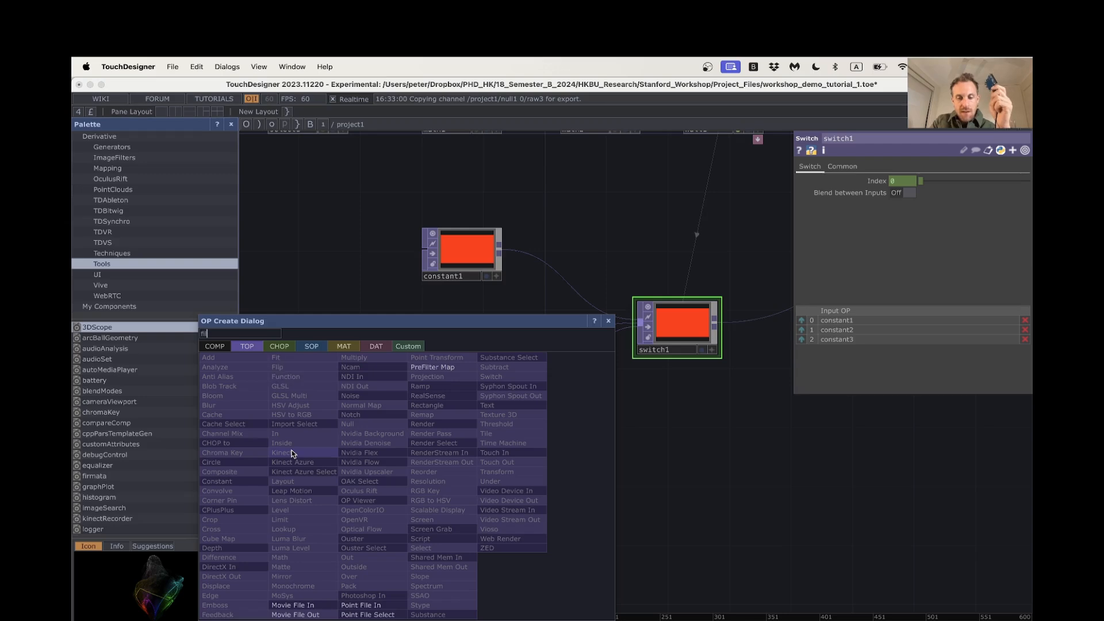
left_click(321, 605)
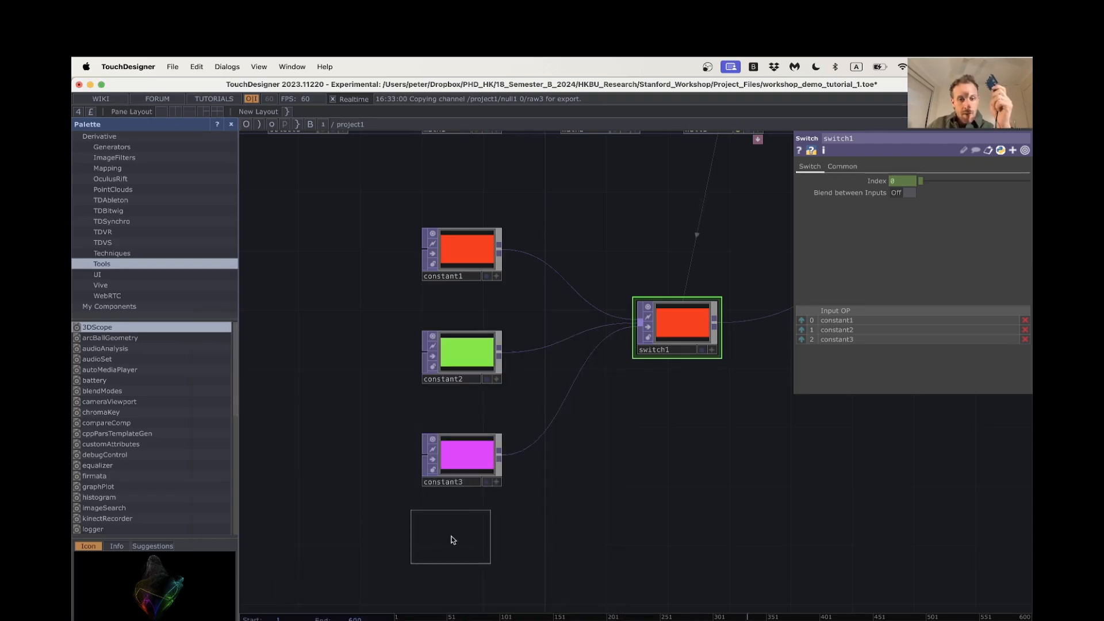
left_click(353, 458)
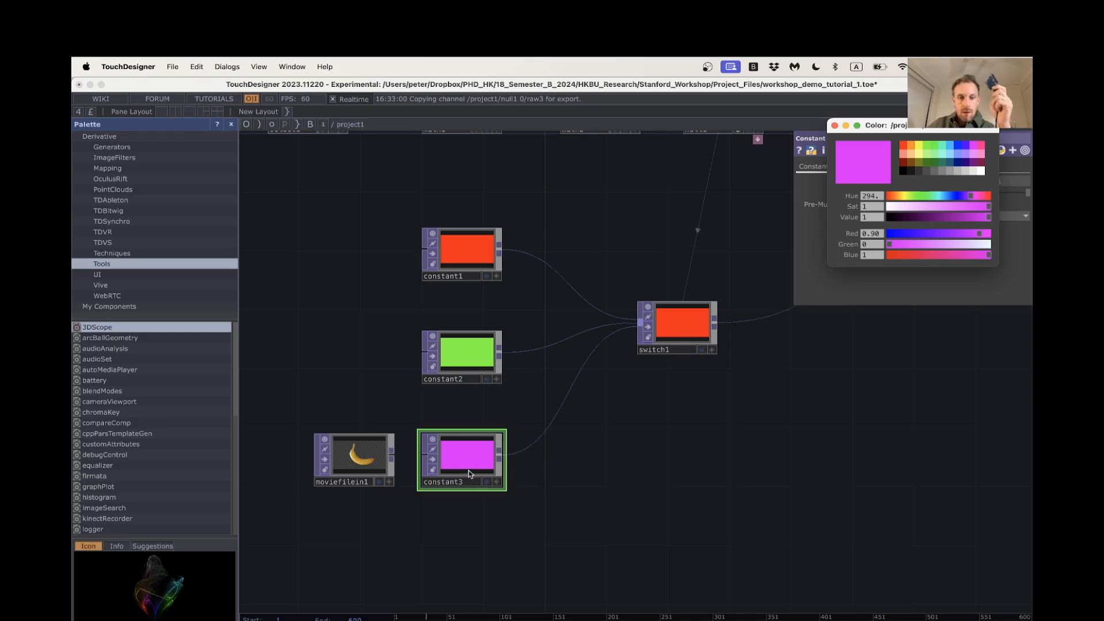
Replace constant3 with moviefilein1 as the third input of switch1, placing it below constant2
left_click_drag(465, 447, 472, 463)
key("Delete")
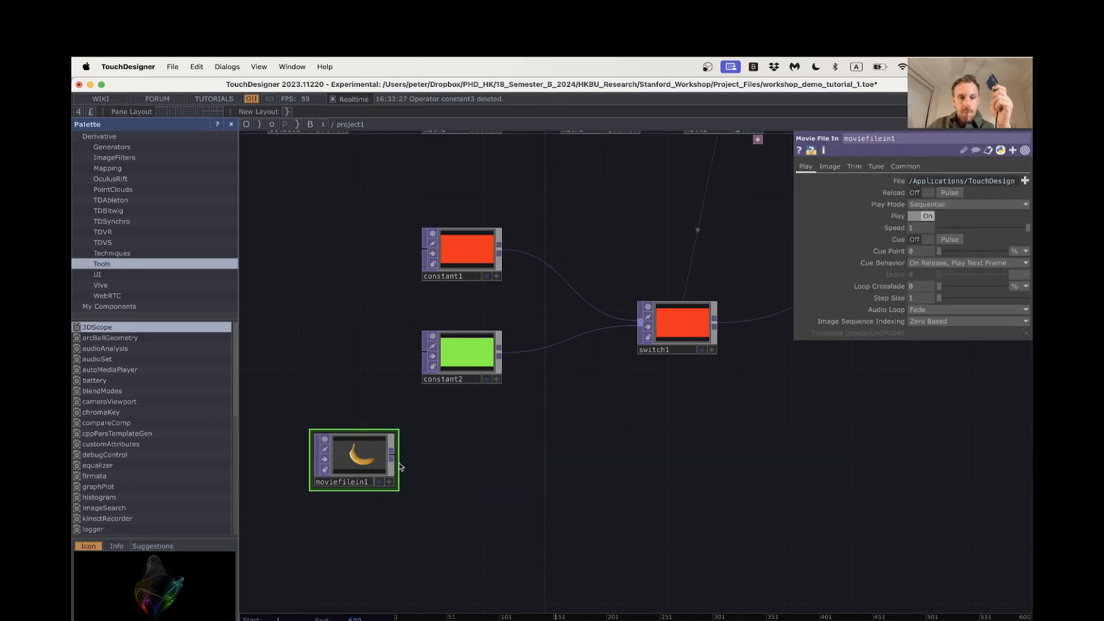
left_click_drag(392, 458, 632, 345)
left_click_drag(361, 456, 465, 442)
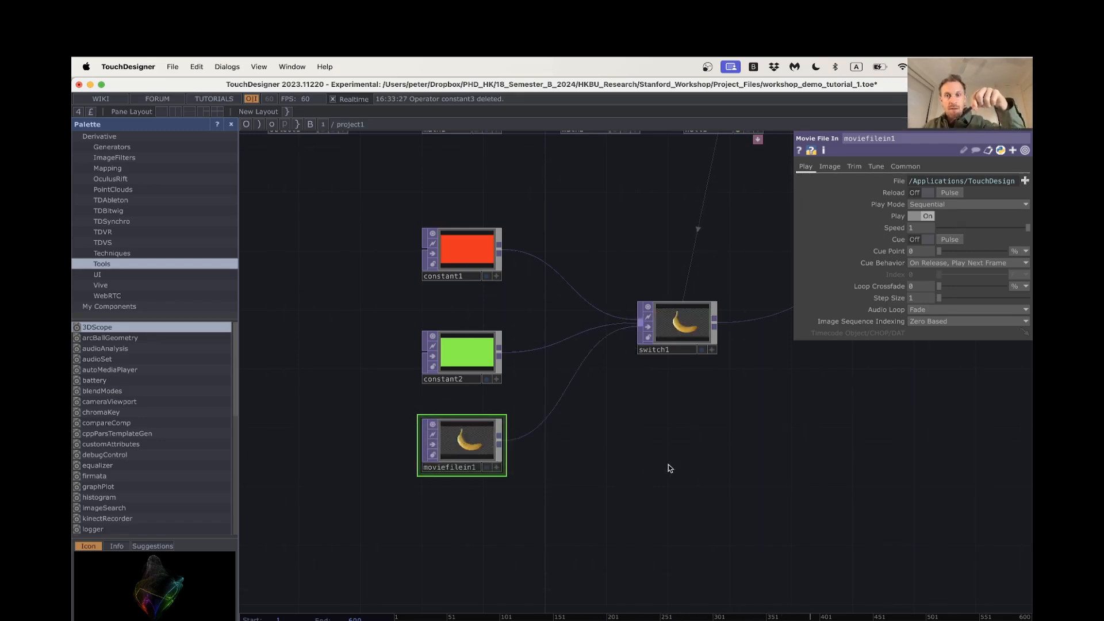
Turn on the display flag of out1 so its image fills the network background
left_click_drag(802, 461, 561, 491)
scroll(702, 401, "down", 2)
left_click_drag(789, 304, 704, 314)
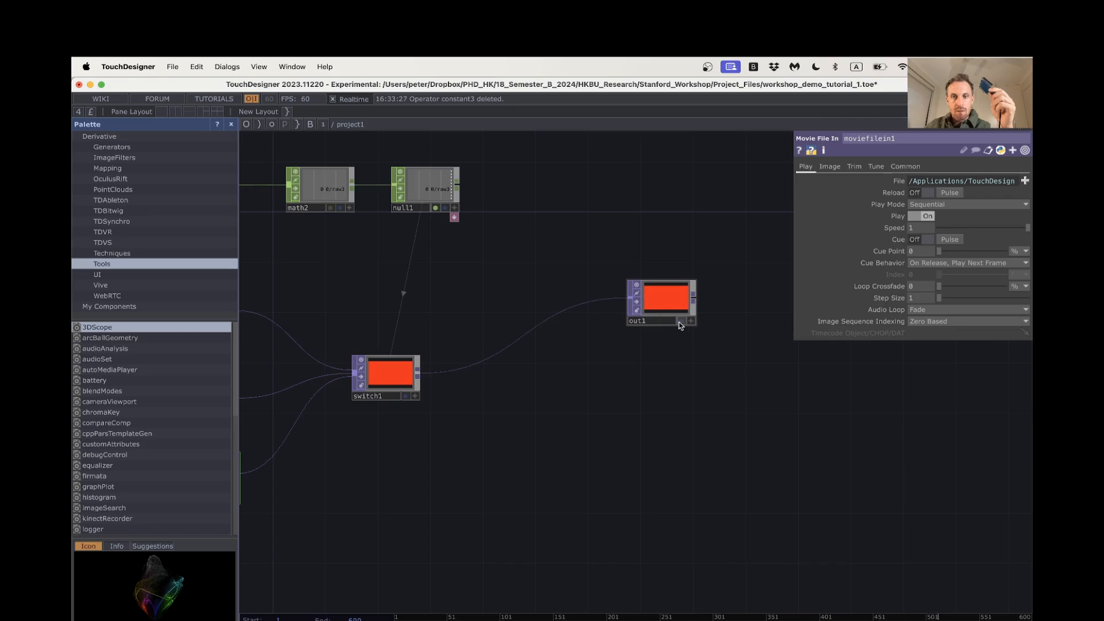
left_click(679, 322)
left_click_drag(454, 473, 676, 481)
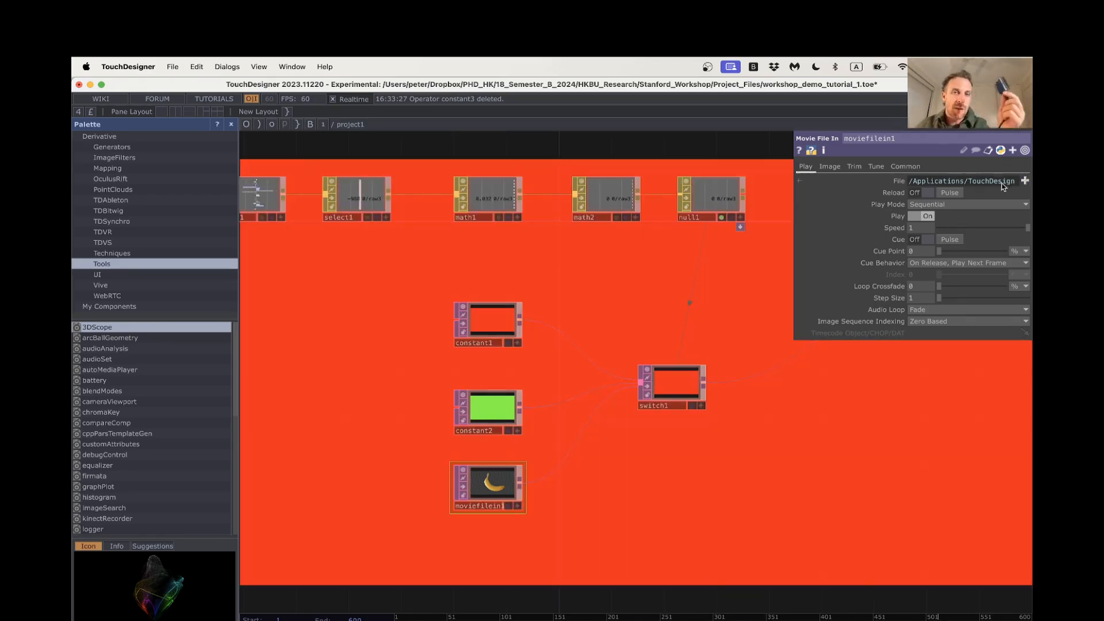
Add an OSC Out CHOP wired from the output of null1, placed above out1
scroll(603, 497, "down", 4)
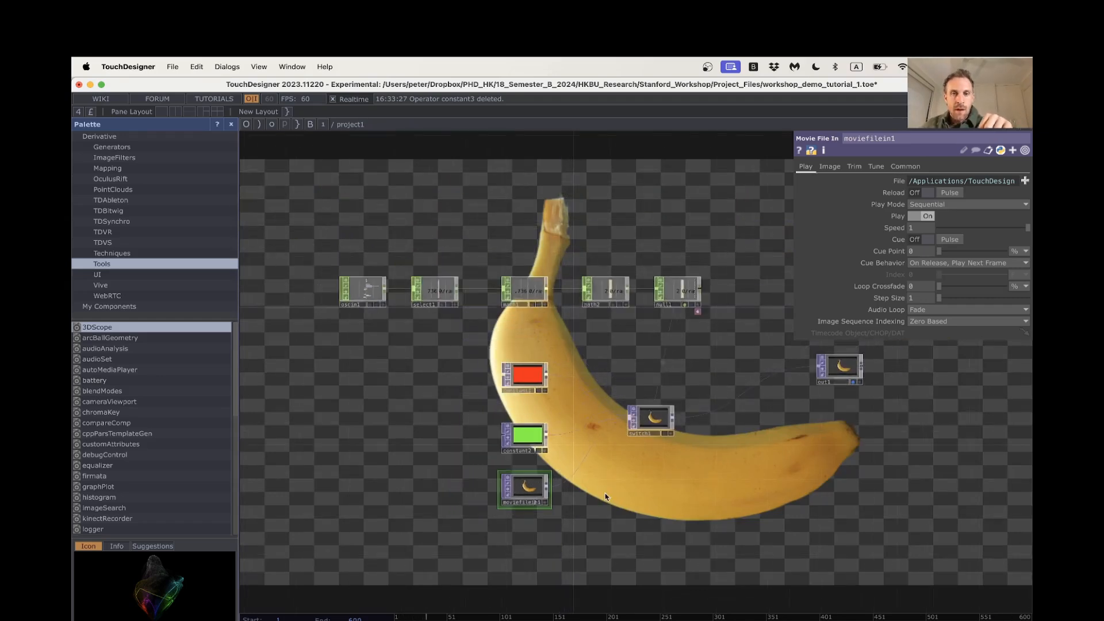
left_click_drag(647, 501, 618, 518)
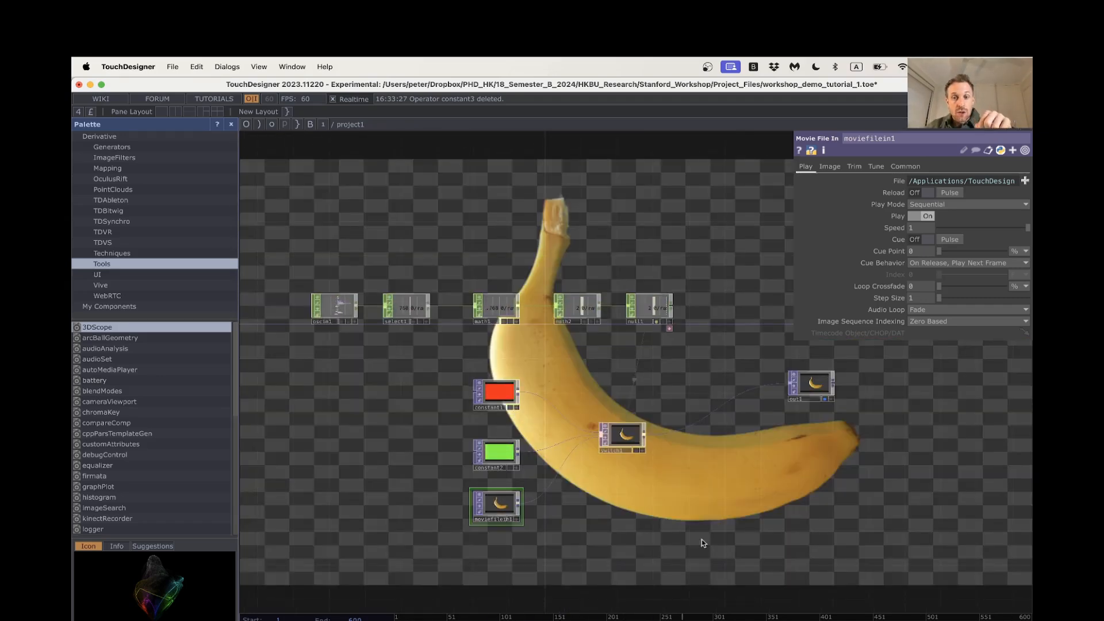
scroll(699, 517, "down", 1)
left_click_drag(696, 500, 646, 502)
scroll(622, 344, "up", 4)
left_click_drag(632, 359, 586, 383)
right_click(576, 325)
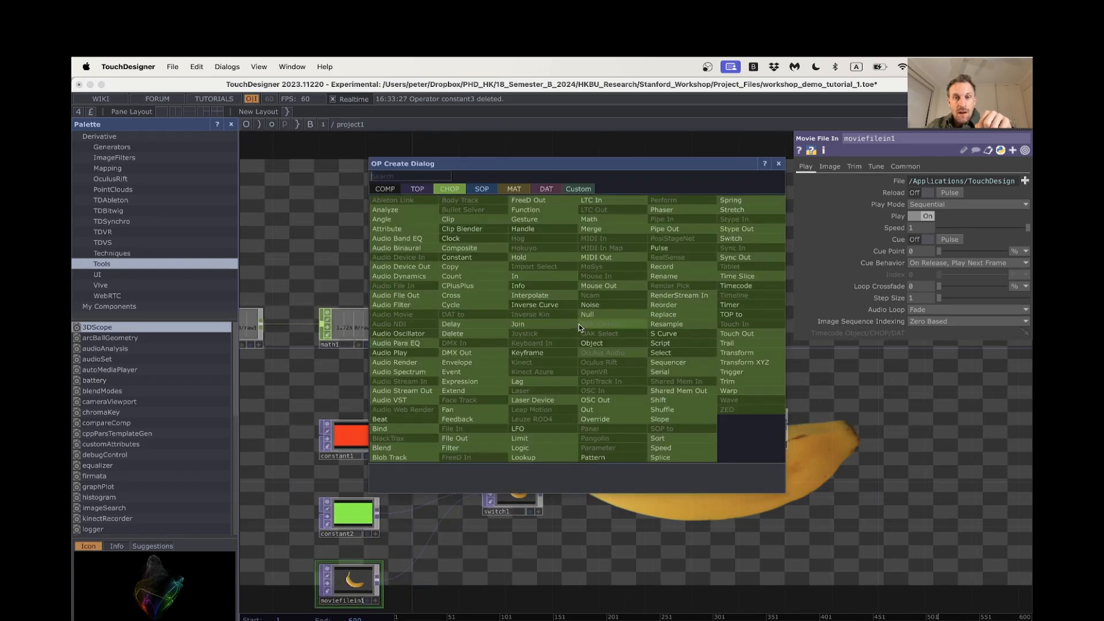
left_click(625, 400)
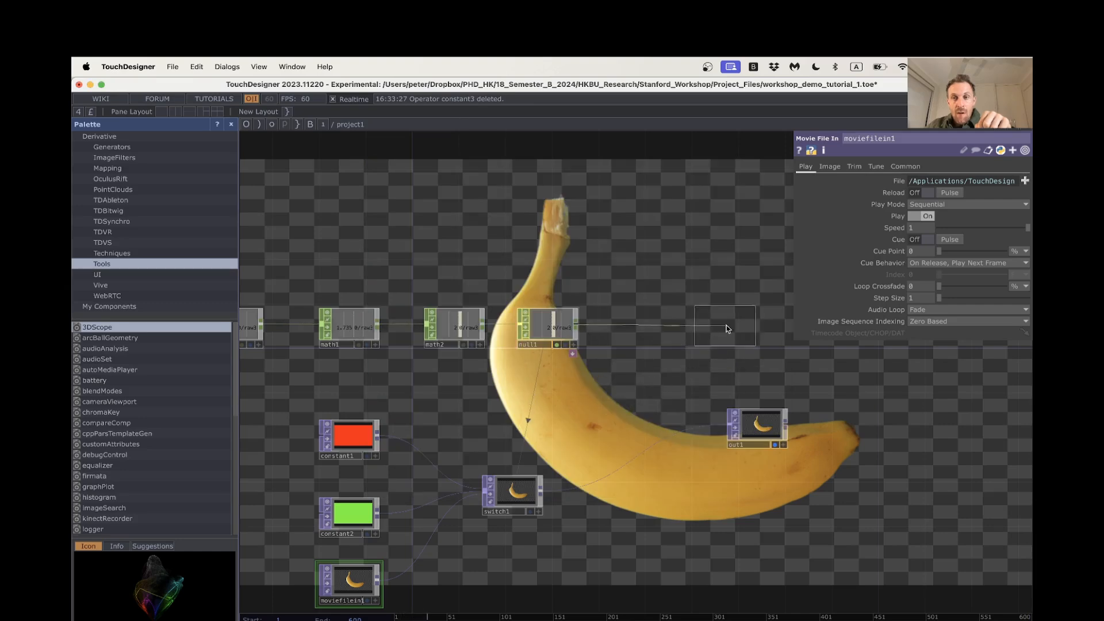
left_click(745, 331)
left_click_drag(767, 362, 701, 377)
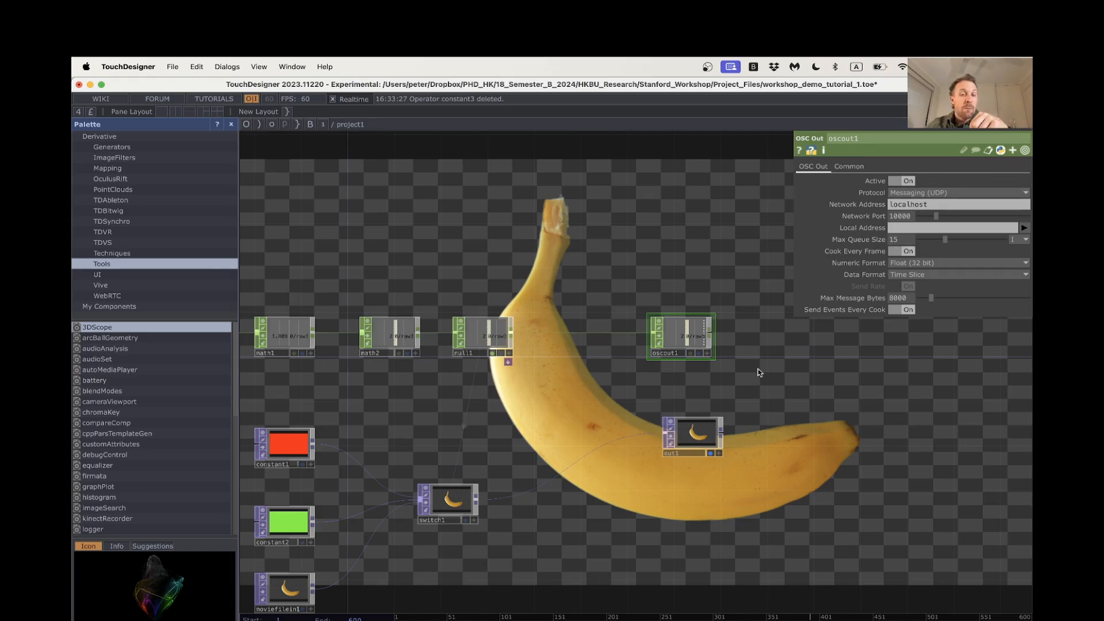
scroll(774, 398, "down", 1)
left_click_drag(801, 397, 862, 385)
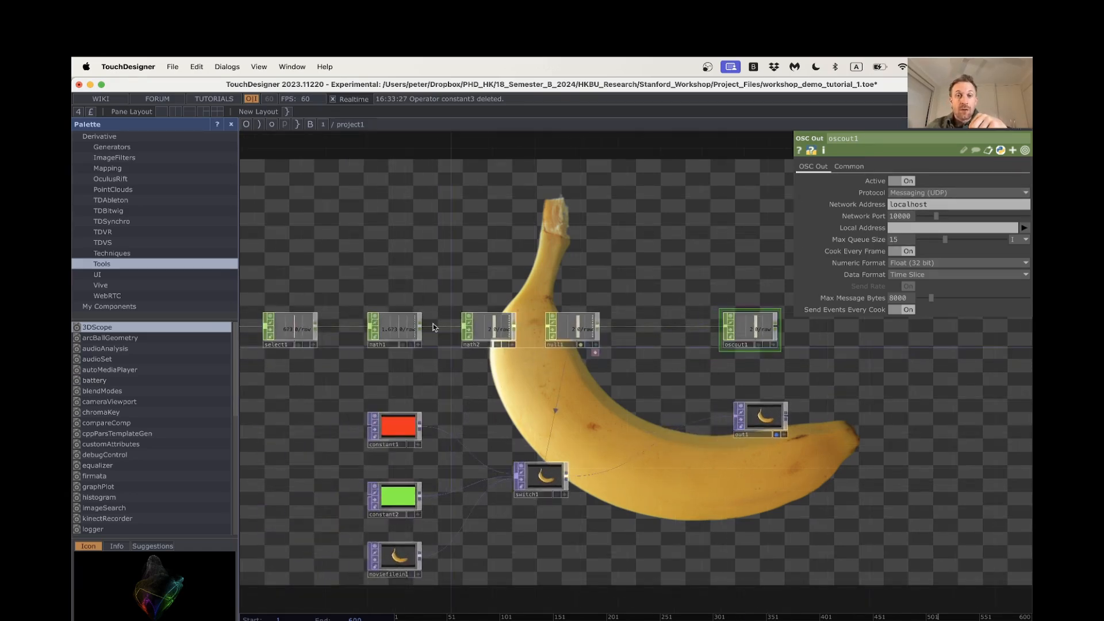